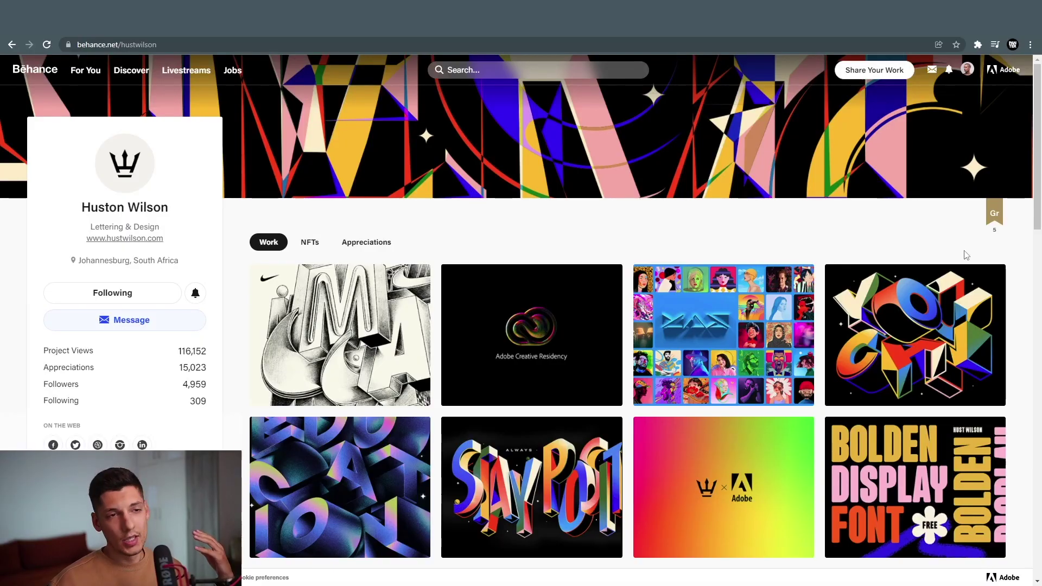
Browse the Behance Adobe Creative Residency gallery of iridescent TRUST and HOPE lettering, then close it
{"action": "scroll", "coordinate": [965, 255], "scroll_direction": "down", "scroll_amount": 2}
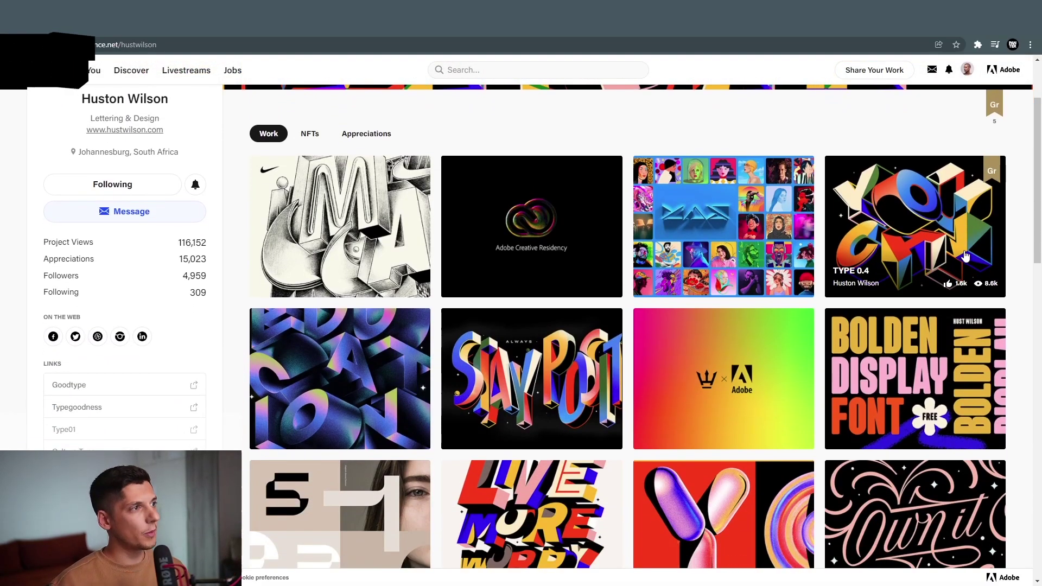
{"action": "scroll", "coordinate": [966, 256], "scroll_direction": "up", "scroll_amount": 2}
{"action": "left_click", "coordinate": [535, 324]}
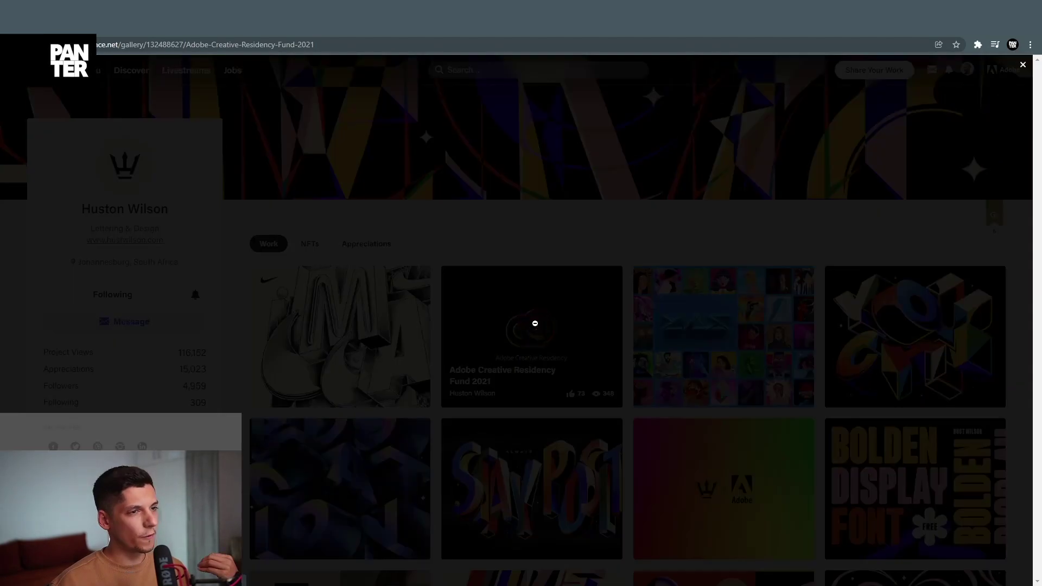
{"action": "scroll", "coordinate": [977, 339], "scroll_direction": "down", "scroll_amount": 6}
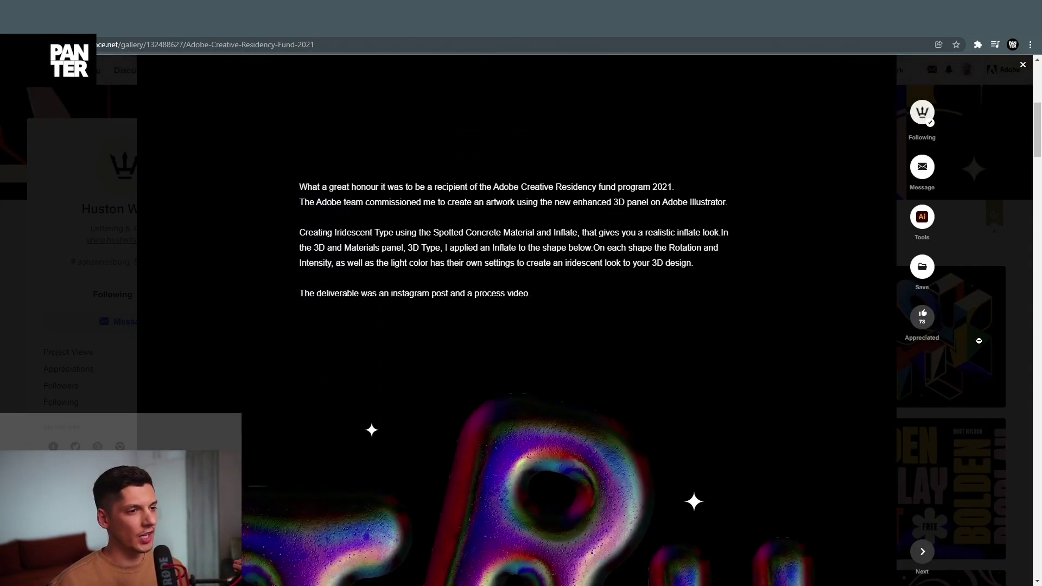
{"action": "scroll", "coordinate": [978, 340], "scroll_direction": "down", "scroll_amount": 7}
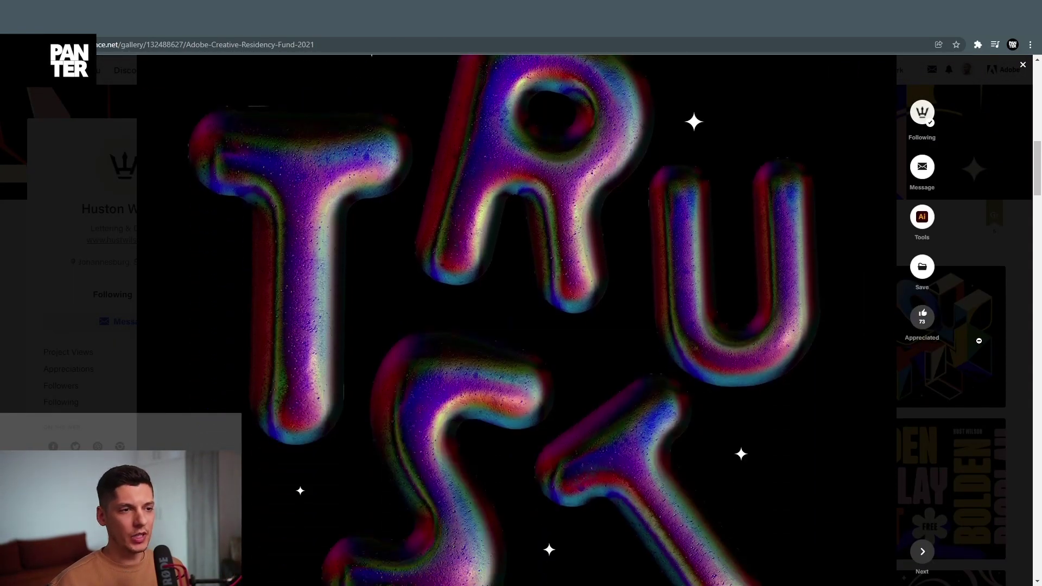
{"action": "scroll", "coordinate": [979, 341], "scroll_direction": "down", "scroll_amount": 10}
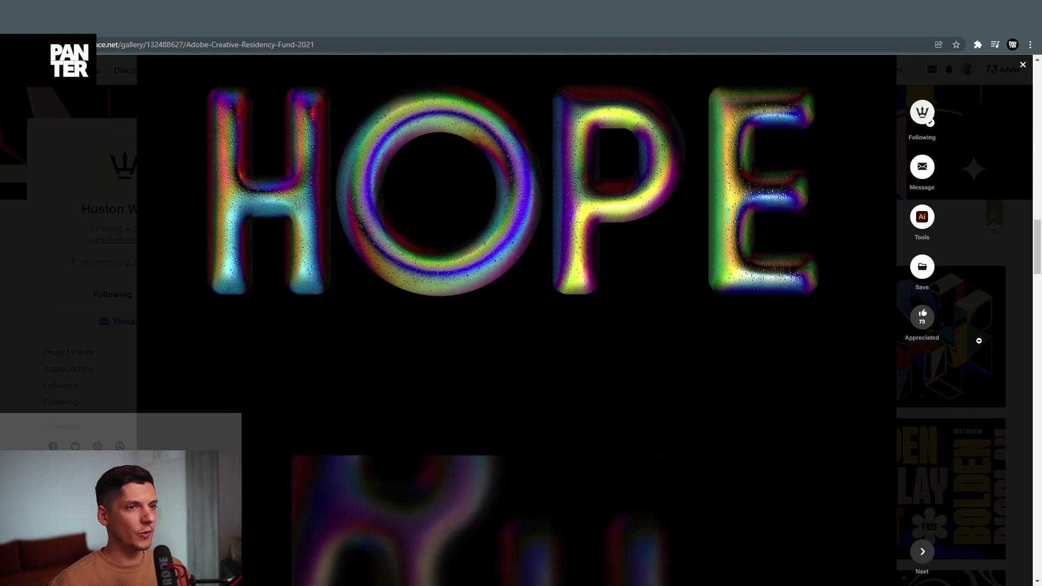
{"action": "scroll", "coordinate": [978, 340], "scroll_direction": "down", "scroll_amount": 7}
{"action": "left_click", "coordinate": [981, 342]}
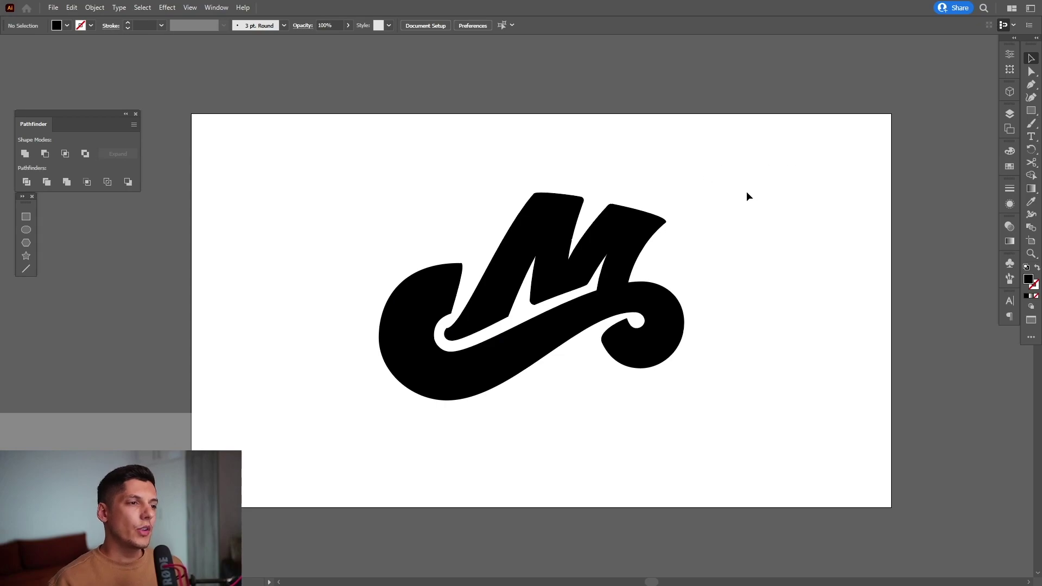
Draw a black rectangle covering the whole artboard and send it behind the M
{"action": "left_click_drag", "start_coordinate": [747, 191], "coordinate": [337, 286]}
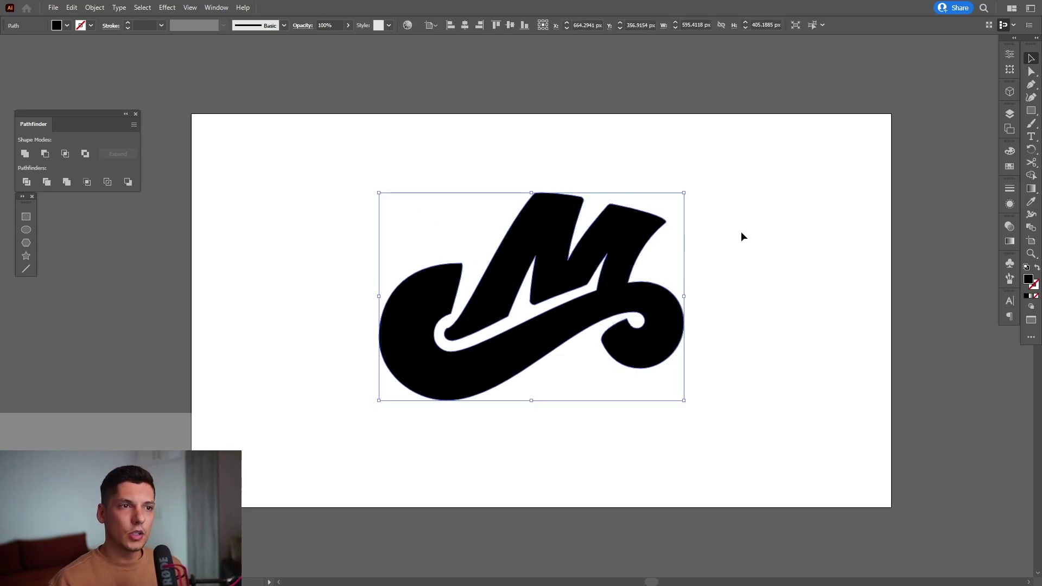
{"action": "left_click", "coordinate": [770, 212]}
{"action": "left_click", "coordinate": [1029, 113]}
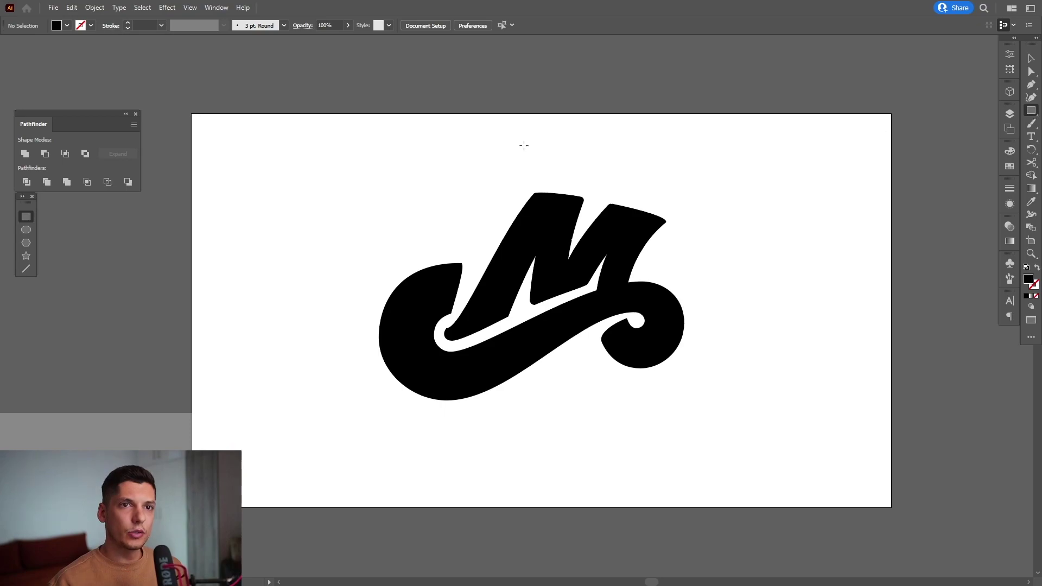
{"action": "left_click_drag", "start_coordinate": [191, 113], "coordinate": [892, 509]}
{"action": "key", "text": "v"}
{"action": "right_click", "coordinate": [591, 224]}
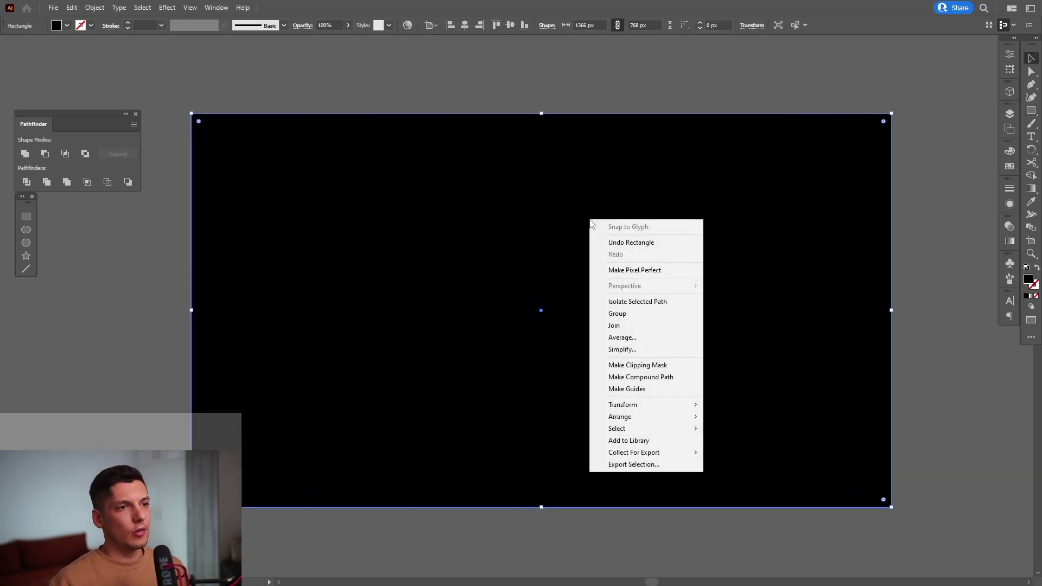
{"action": "mouse_move", "coordinate": [653, 421]}
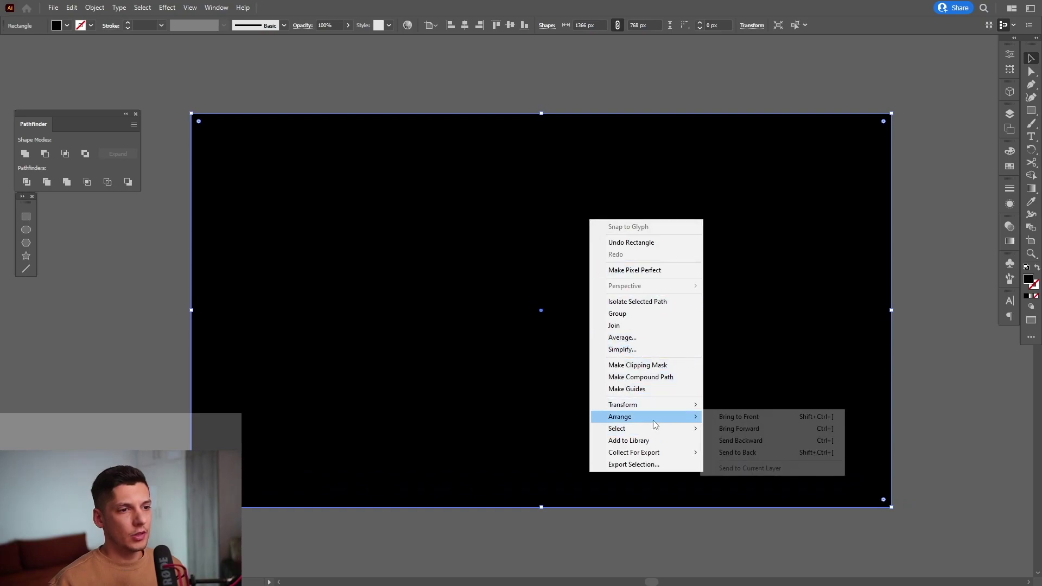
{"action": "left_click", "coordinate": [752, 453]}
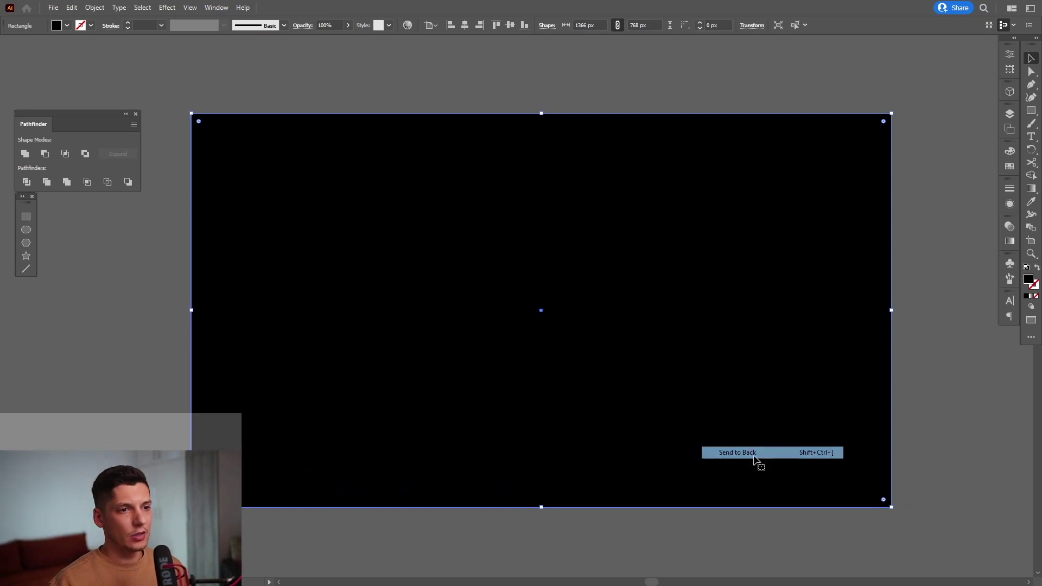
Fill the M outline with a light grey swatch
{"action": "left_click", "coordinate": [547, 247]}
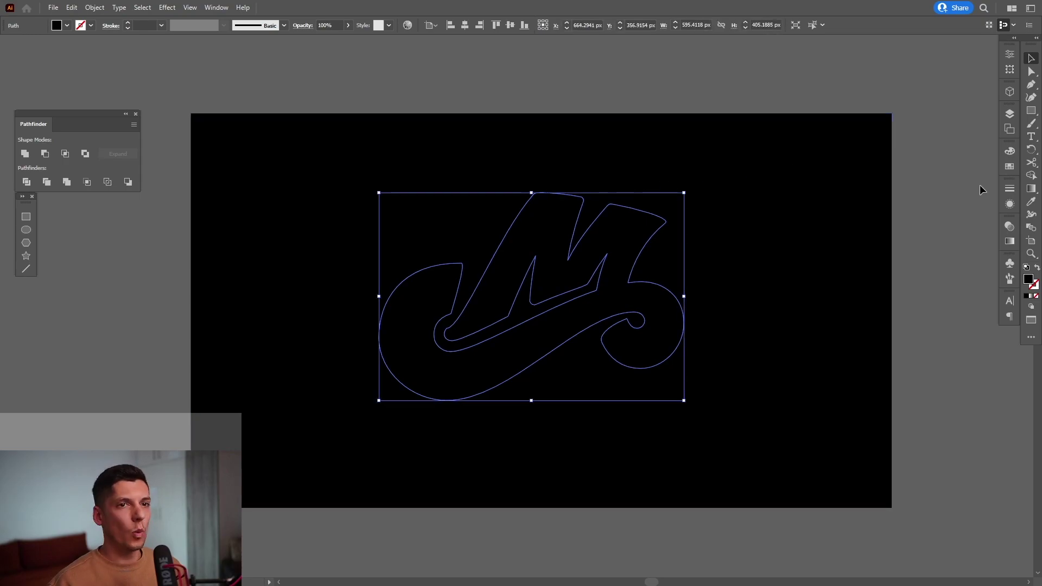
{"action": "left_click", "coordinate": [1010, 166]}
{"action": "left_click", "coordinate": [889, 180]}
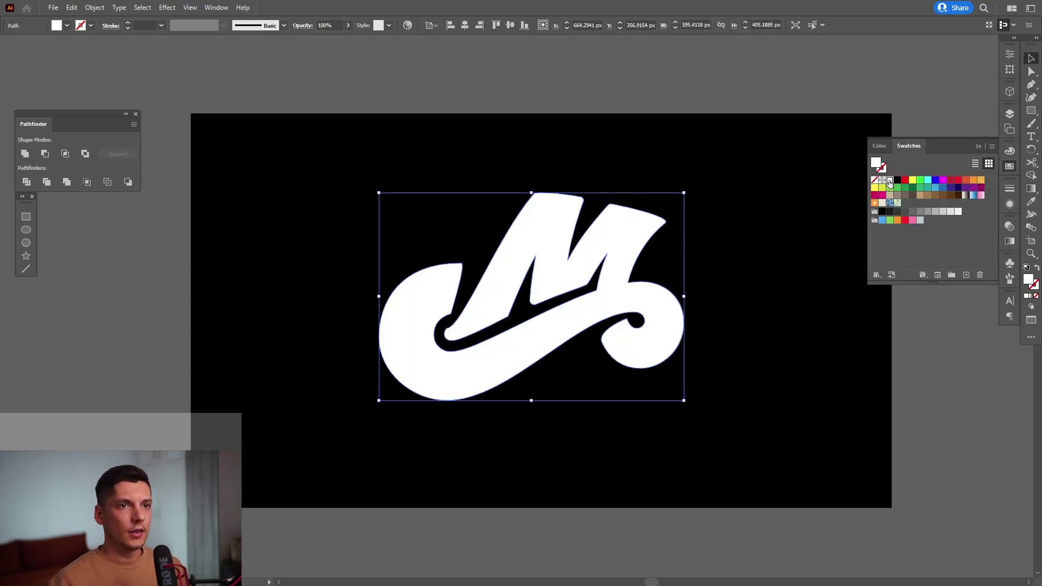
{"action": "left_click", "coordinate": [955, 213]}
{"action": "left_click", "coordinate": [632, 237]}
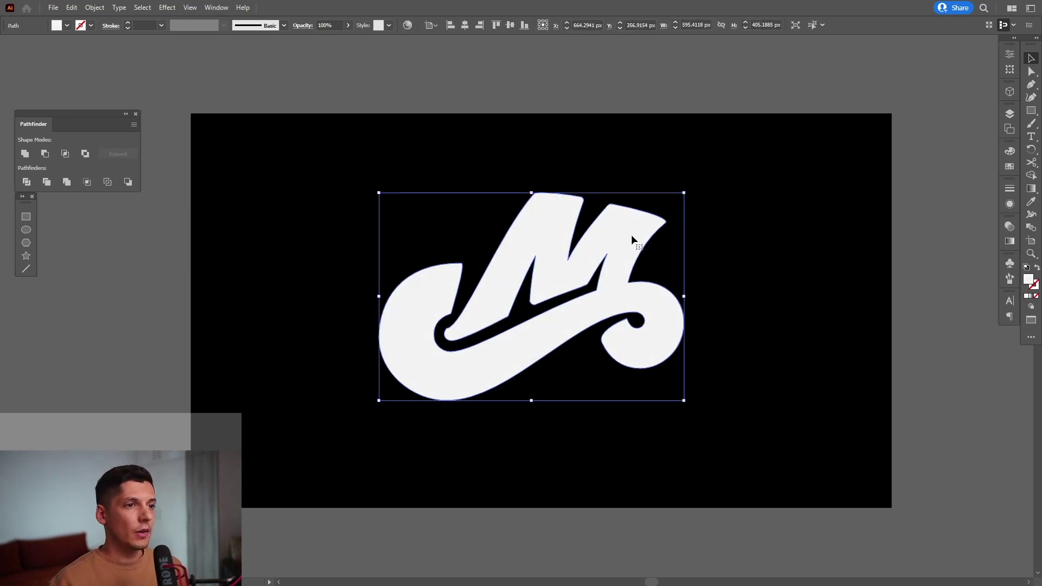
{"action": "left_click", "coordinate": [171, 9]}
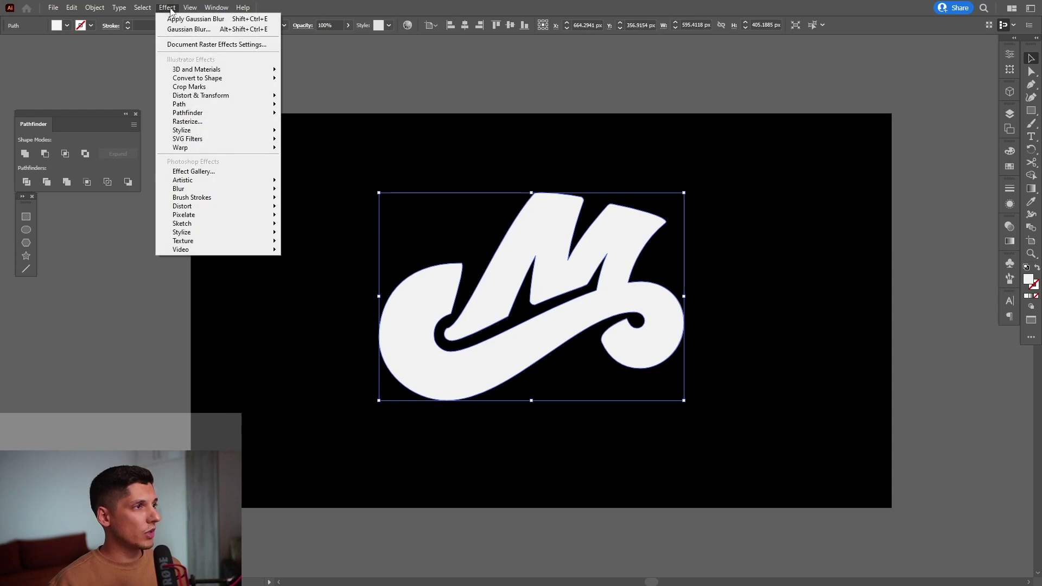
{"action": "mouse_move", "coordinate": [178, 73]}
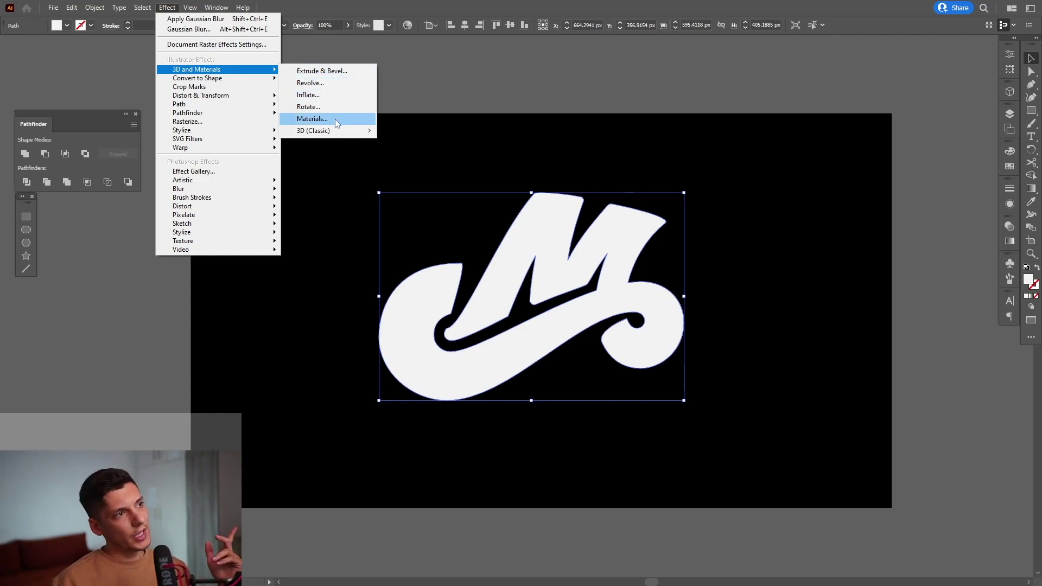
{"action": "mouse_move", "coordinate": [304, 135]}
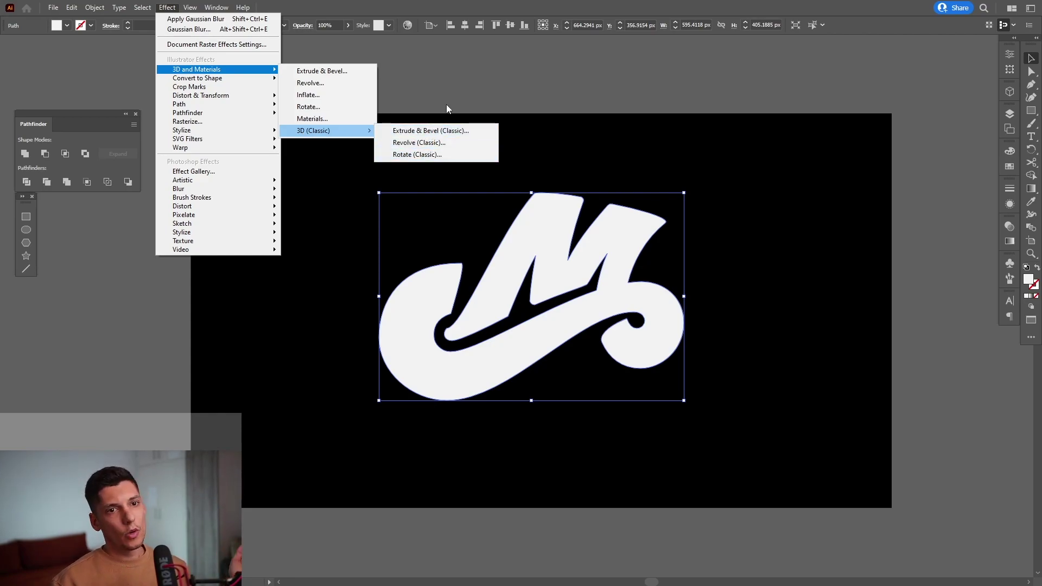
{"action": "left_click", "coordinate": [454, 80]}
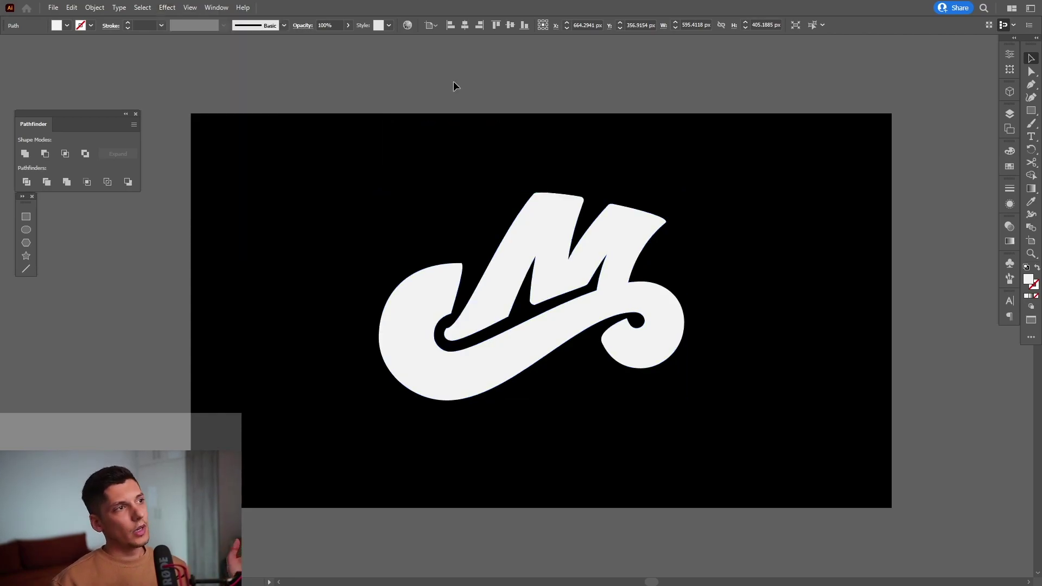
Try Plane, Extrude and Revolve on the grey M in 3D and Materials, settling on Inflate
{"action": "left_click", "coordinate": [1010, 92]}
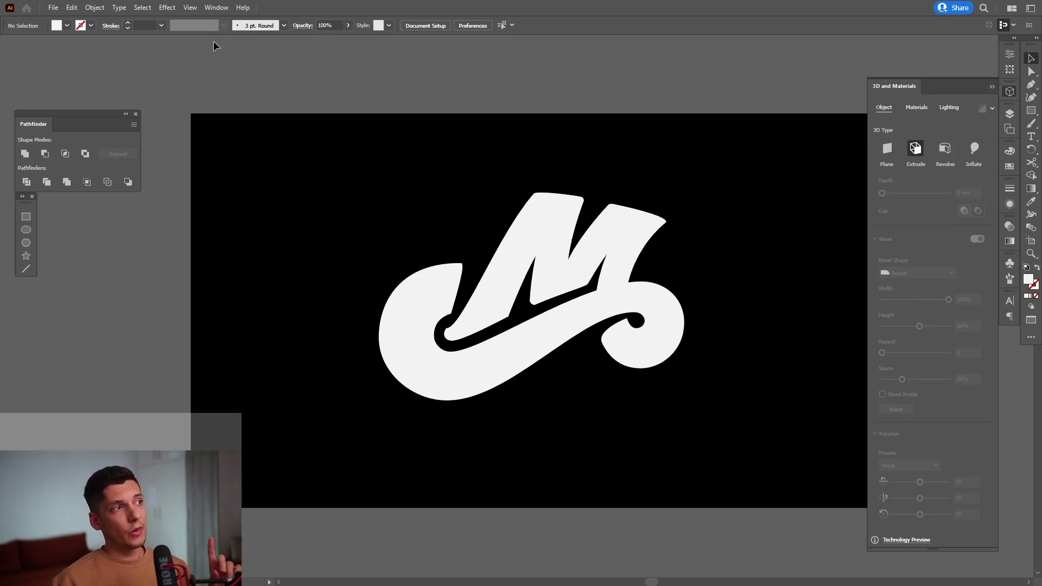
{"action": "left_click", "coordinate": [217, 9]}
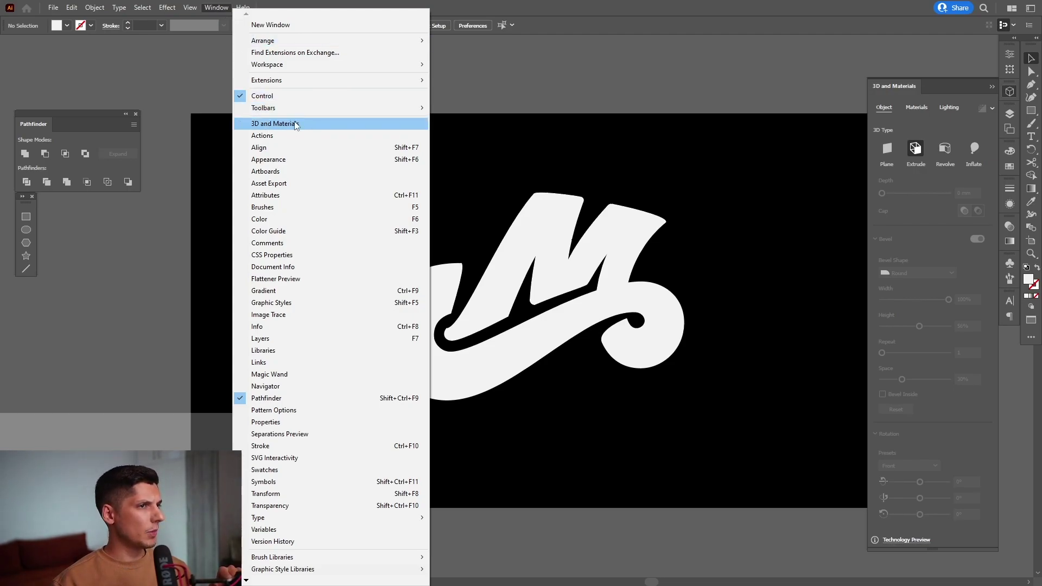
{"action": "left_click", "coordinate": [684, 84]}
{"action": "left_click", "coordinate": [622, 234]}
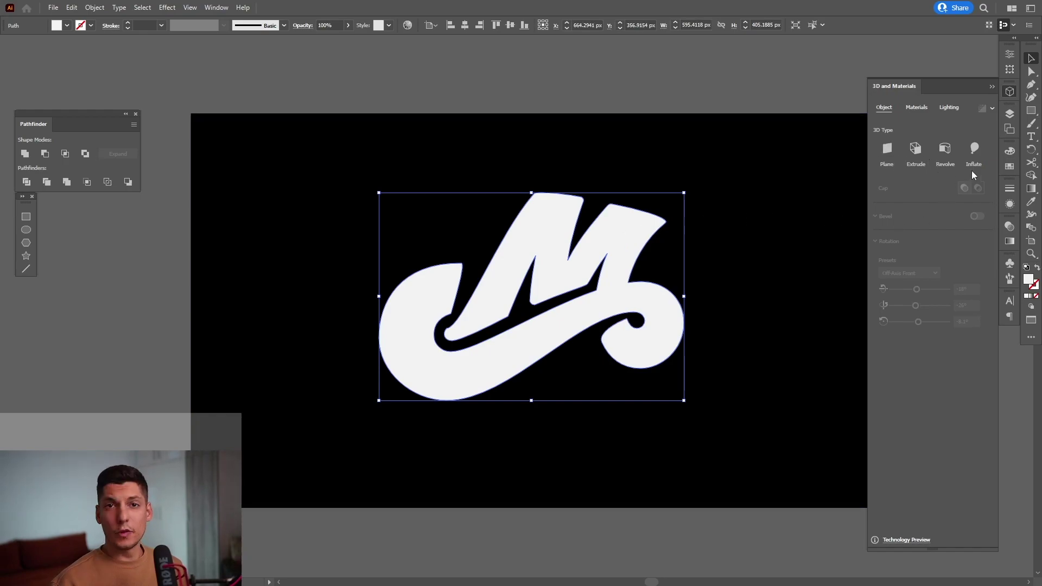
{"action": "left_click", "coordinate": [887, 151]}
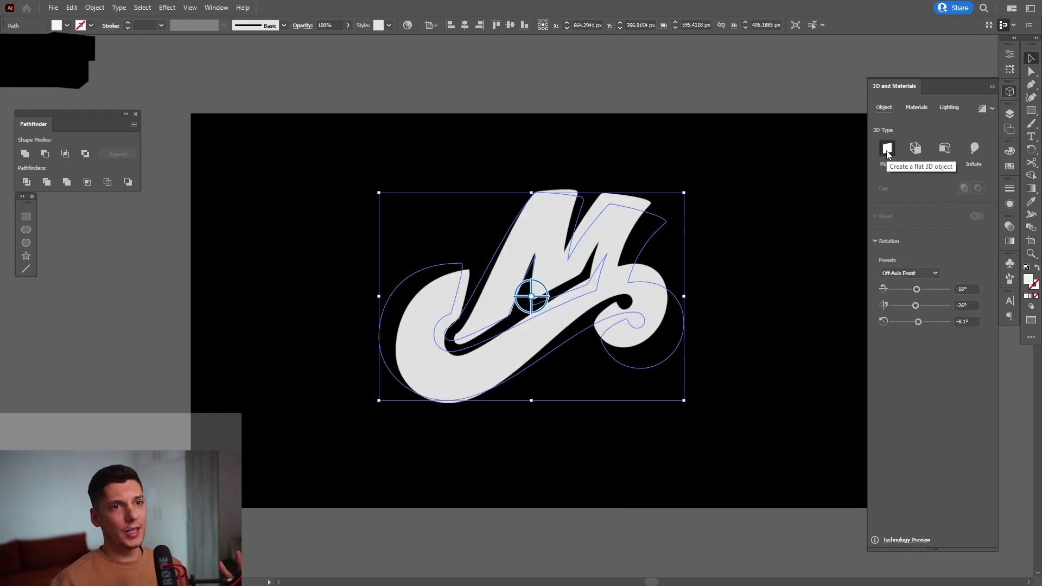
{"action": "left_click", "coordinate": [920, 149]}
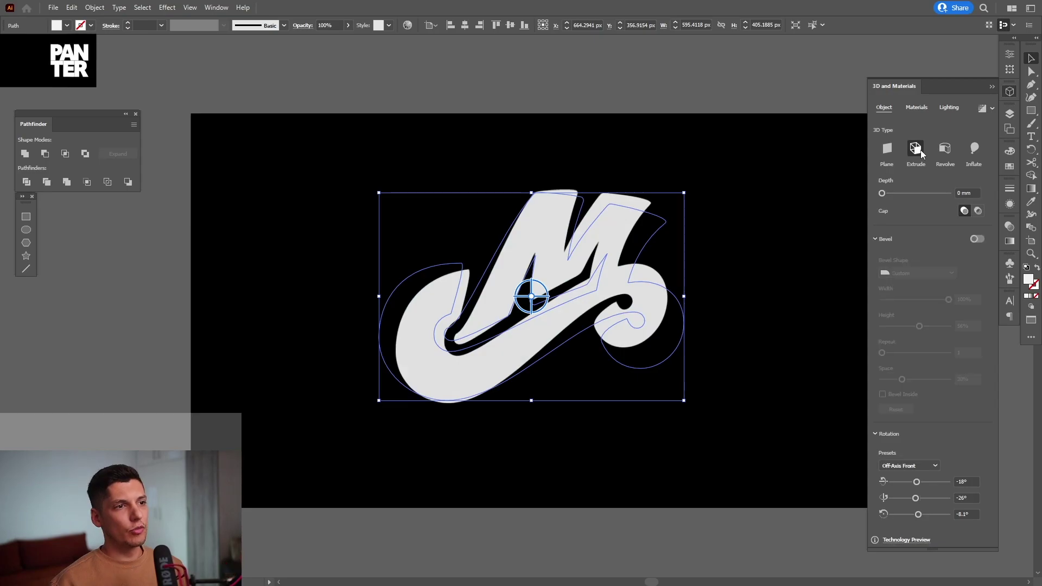
{"action": "left_click", "coordinate": [949, 156]}
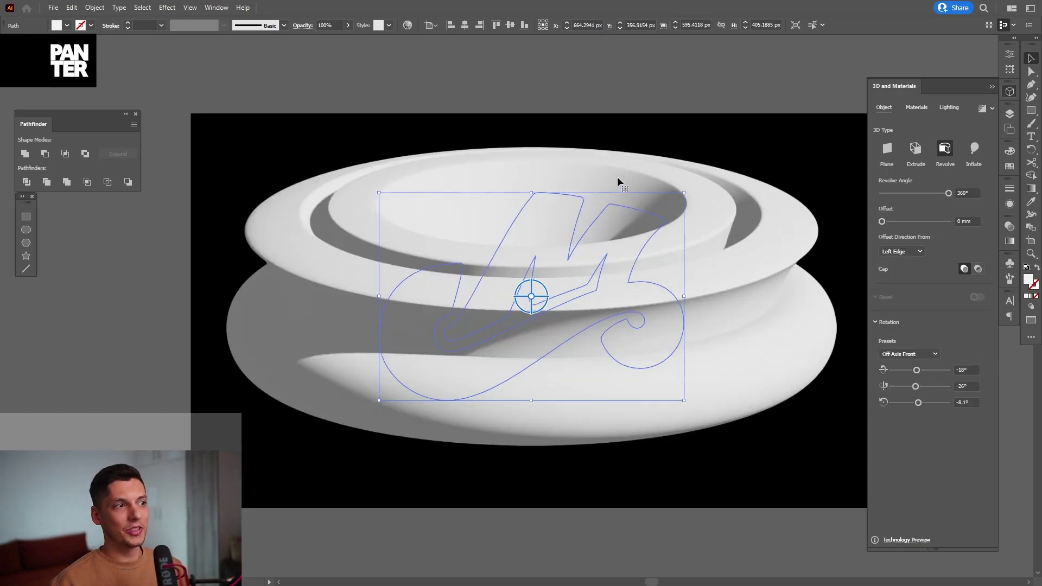
{"action": "left_click", "coordinate": [974, 149]}
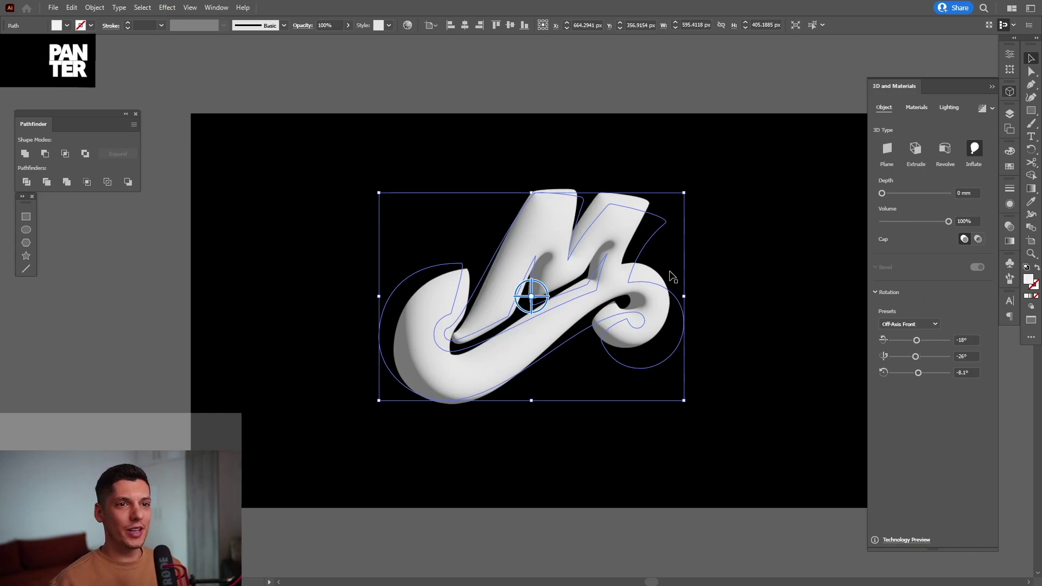
Zoom in and drag the inflated M with the rotation widget to preview other angles
{"action": "key", "text": "alt"}
{"action": "scroll", "coordinate": [515, 298], "scroll_direction": "up", "scroll_amount": 3}
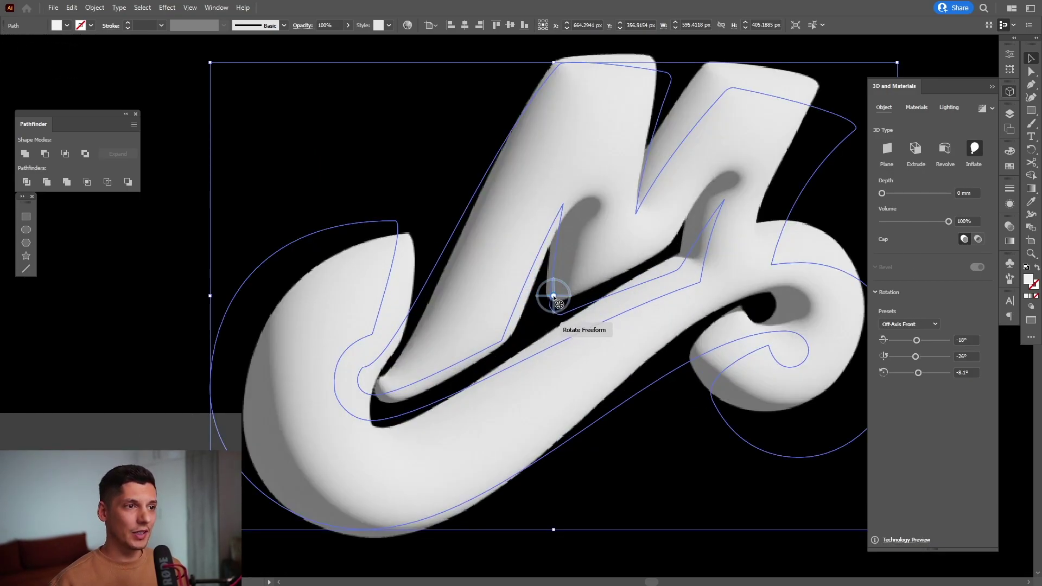
{"action": "mouse_move", "coordinate": [553, 296]}
{"action": "left_mouse_down"}
{"action": "mouse_move", "coordinate": [565, 283]}
{"action": "mouse_move", "coordinate": [564, 308]}
{"action": "mouse_move", "coordinate": [569, 275]}
{"action": "mouse_move", "coordinate": [571, 313]}
{"action": "mouse_move", "coordinate": [591, 300]}
{"action": "mouse_move", "coordinate": [595, 311]}
{"action": "mouse_move", "coordinate": [554, 277]}
{"action": "left_mouse_up"}
{"action": "scroll", "coordinate": [588, 284], "scroll_direction": "down", "scroll_amount": 2}
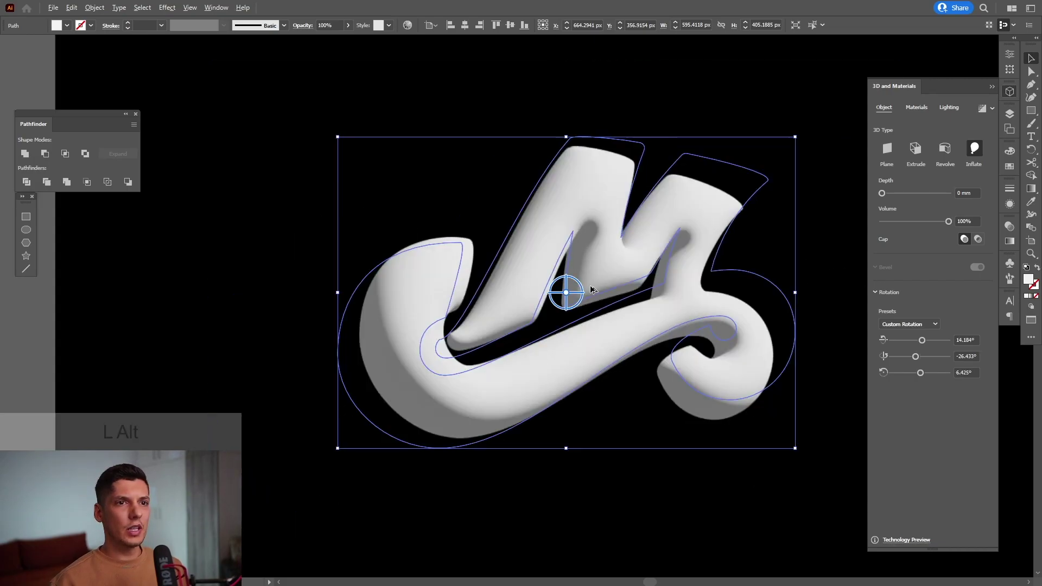
{"action": "scroll", "coordinate": [591, 289], "scroll_direction": "up", "scroll_amount": 2}
{"action": "scroll", "coordinate": [592, 289], "scroll_direction": "down", "scroll_amount": 2}
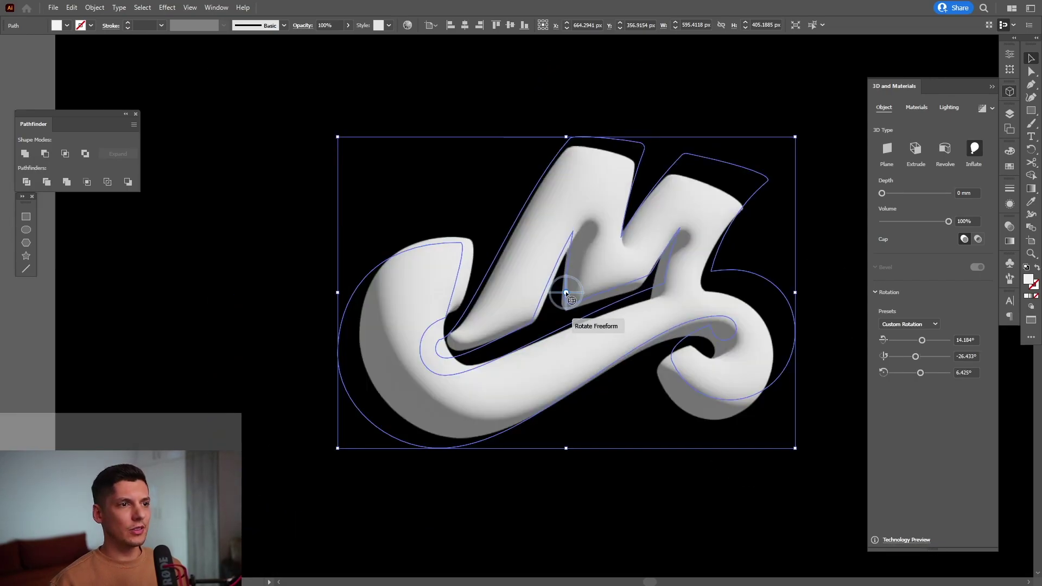
Set the X and Y rotation angles to 0° and move to the Z angle
{"action": "left_click", "coordinate": [966, 340]}
{"action": "type", "text": "0"}
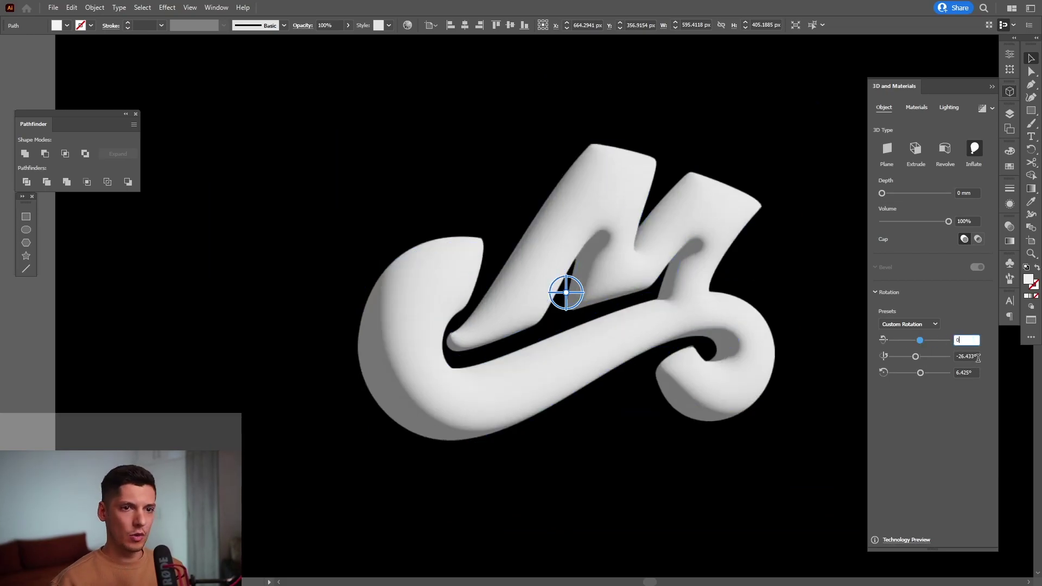
{"action": "left_click", "coordinate": [977, 356]}
{"action": "type", "text": "0"}
{"action": "left_click", "coordinate": [975, 372]}
Confirm a 0° Z rotation and switch the M from Inflate to Extrude
{"action": "type", "text": "0"}
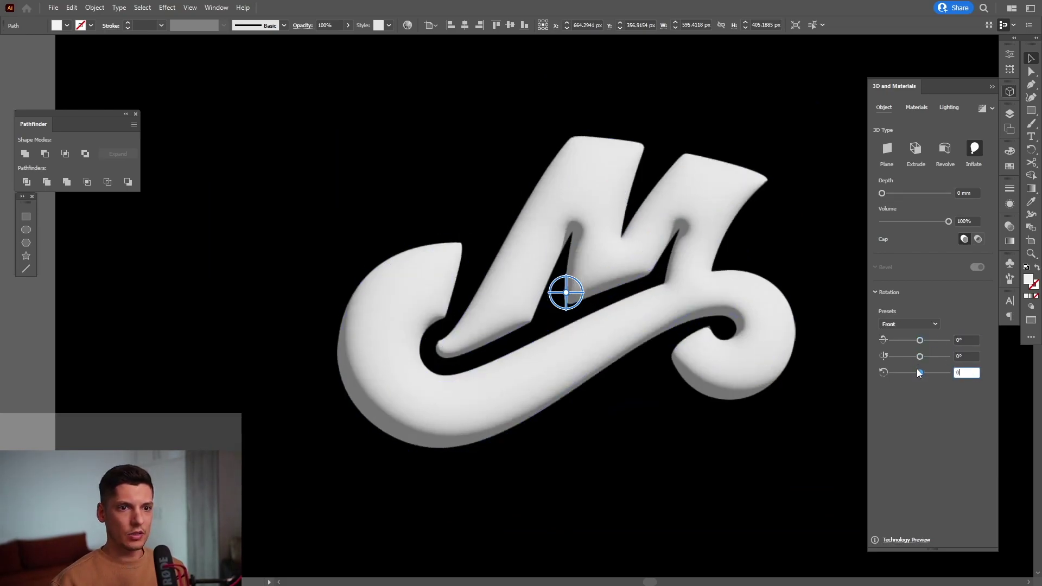
{"action": "key", "text": "Return"}
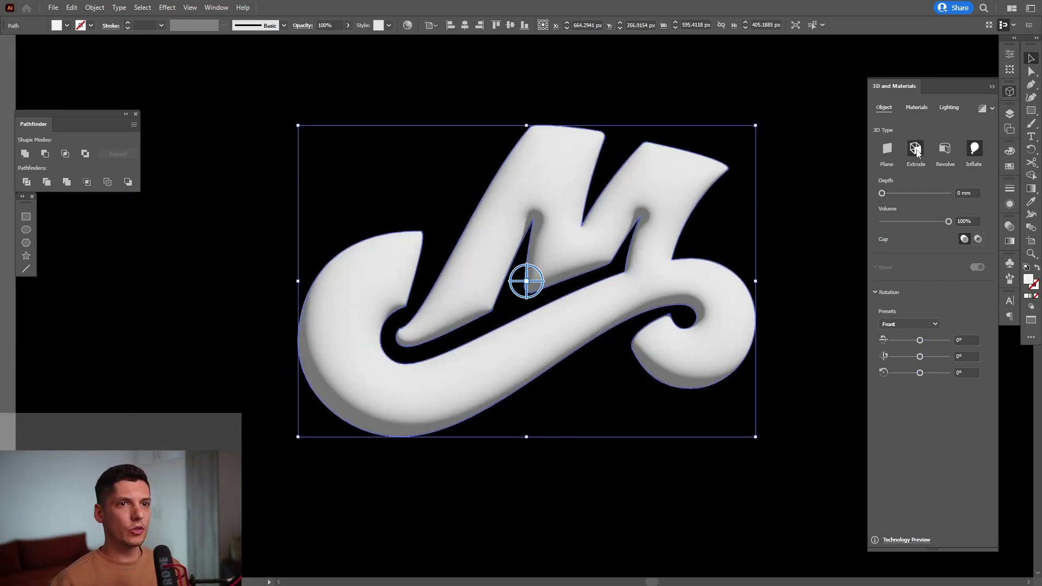
{"action": "left_click", "coordinate": [916, 150]}
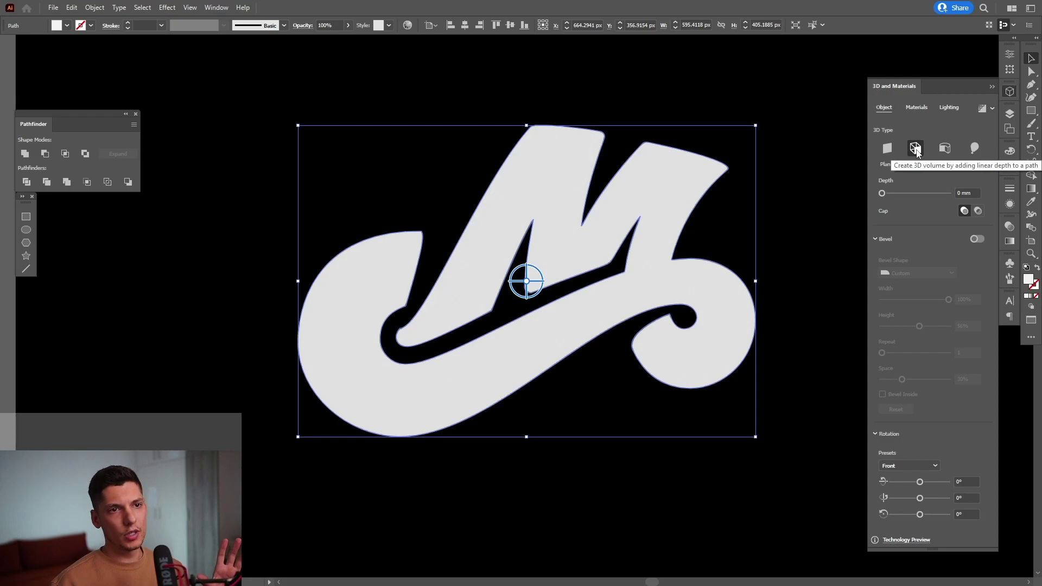
Add a Round bevel to the extruded M at 100% width and about 64% height
{"action": "left_click", "coordinate": [977, 239]}
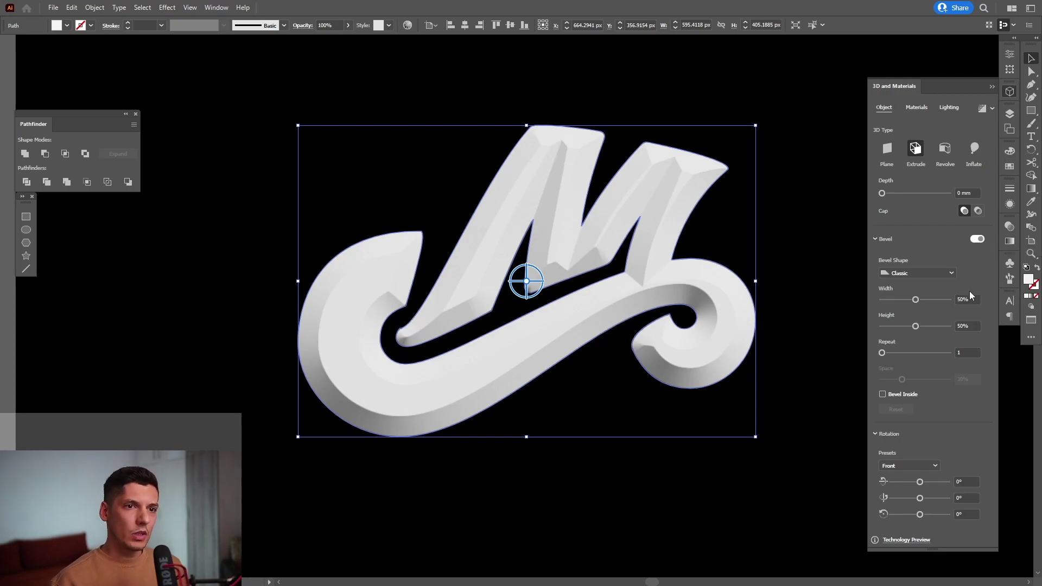
{"action": "left_click", "coordinate": [900, 273]}
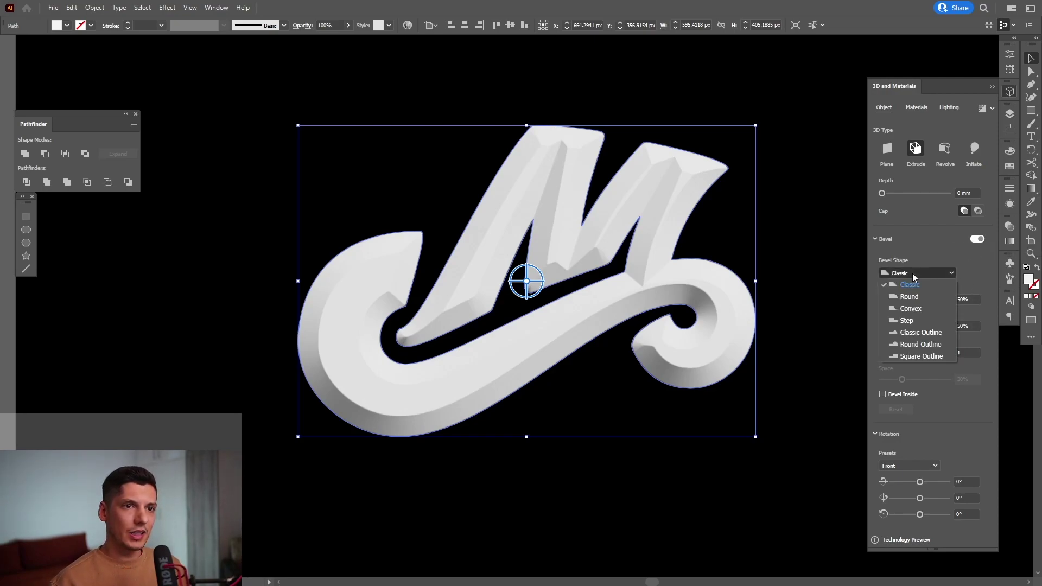
{"action": "left_click", "coordinate": [925, 301]}
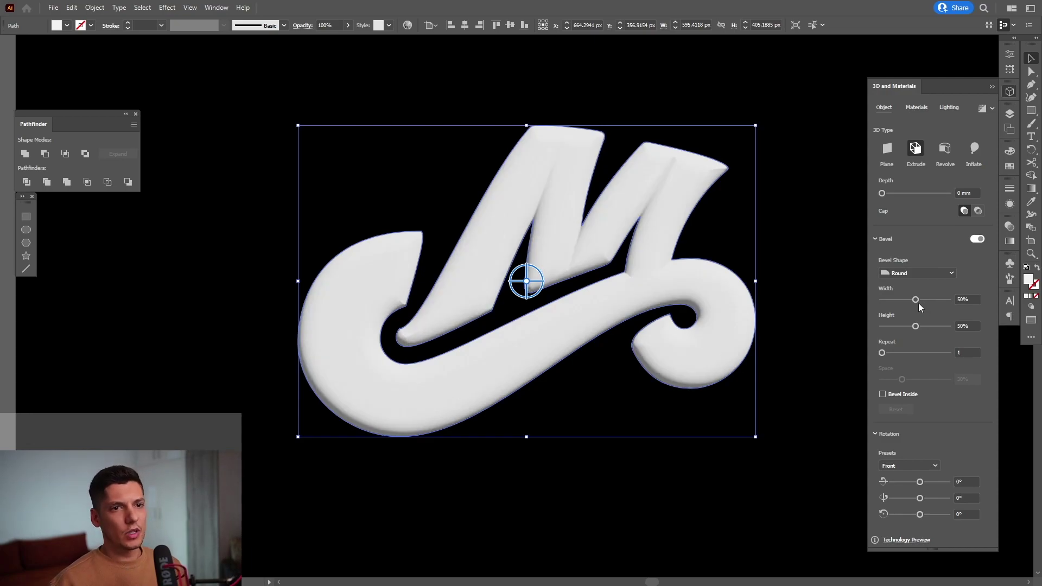
{"action": "left_click_drag", "start_coordinate": [916, 300], "coordinate": [969, 301]}
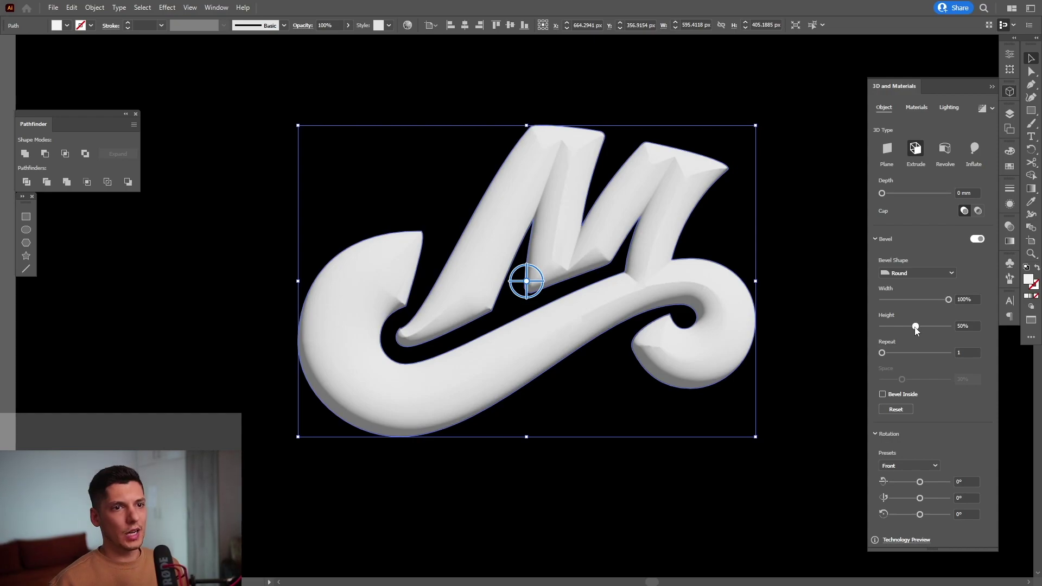
{"action": "left_click_drag", "start_coordinate": [915, 327], "coordinate": [926, 327]}
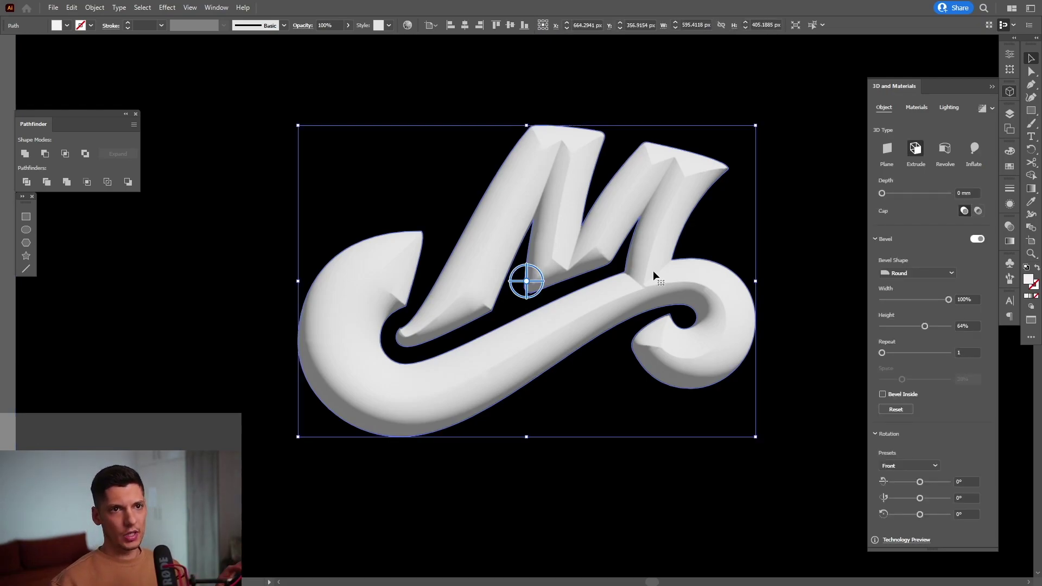
Apply the Stylized Concrete material to the M and raise its pattern density to 832
{"action": "left_click", "coordinate": [915, 109]}
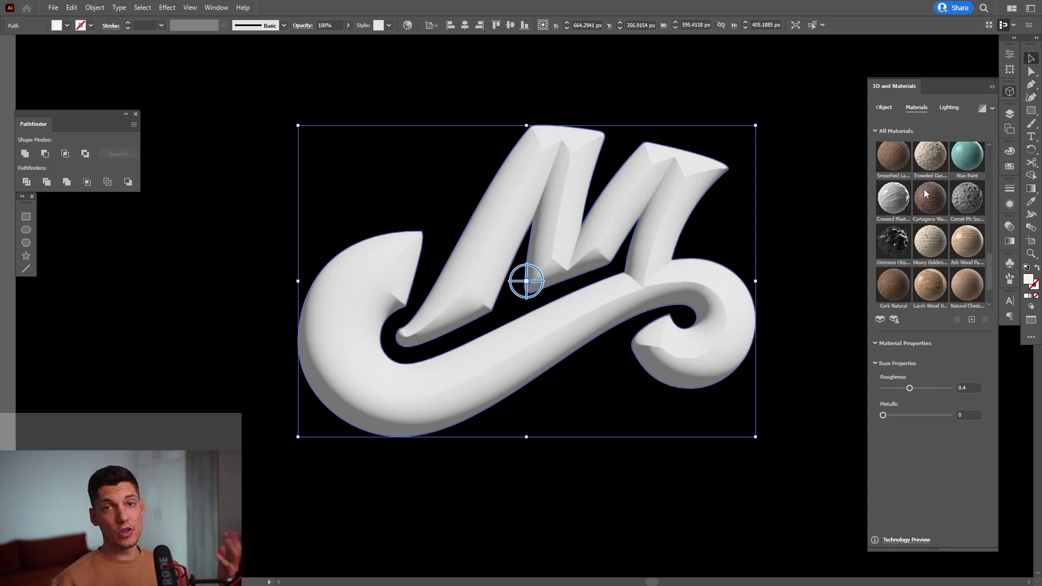
{"action": "scroll", "coordinate": [935, 210], "scroll_direction": "up", "scroll_amount": 8}
{"action": "scroll", "coordinate": [935, 210], "scroll_direction": "down", "scroll_amount": 1}
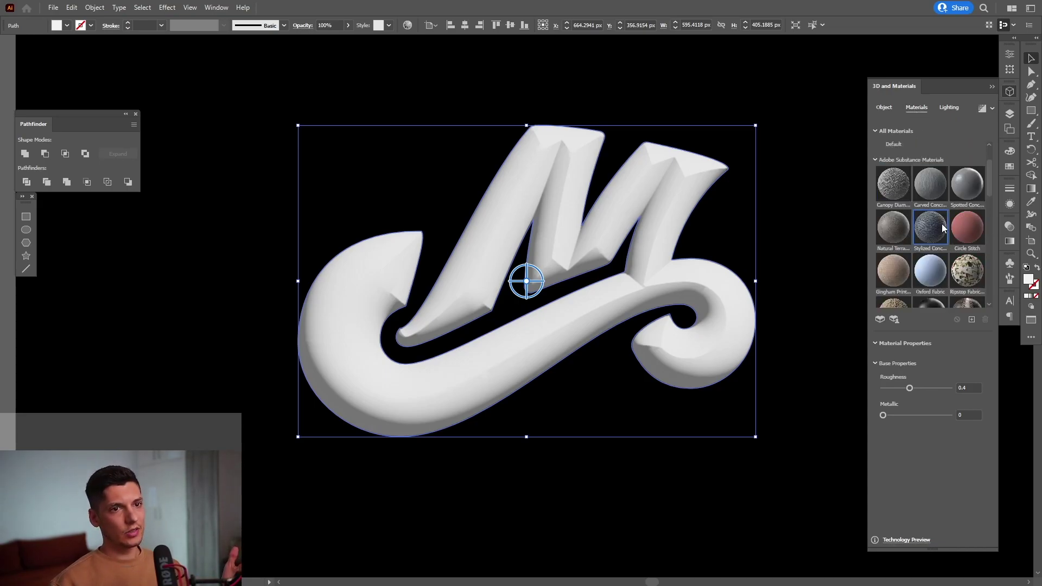
{"action": "left_click", "coordinate": [942, 228]}
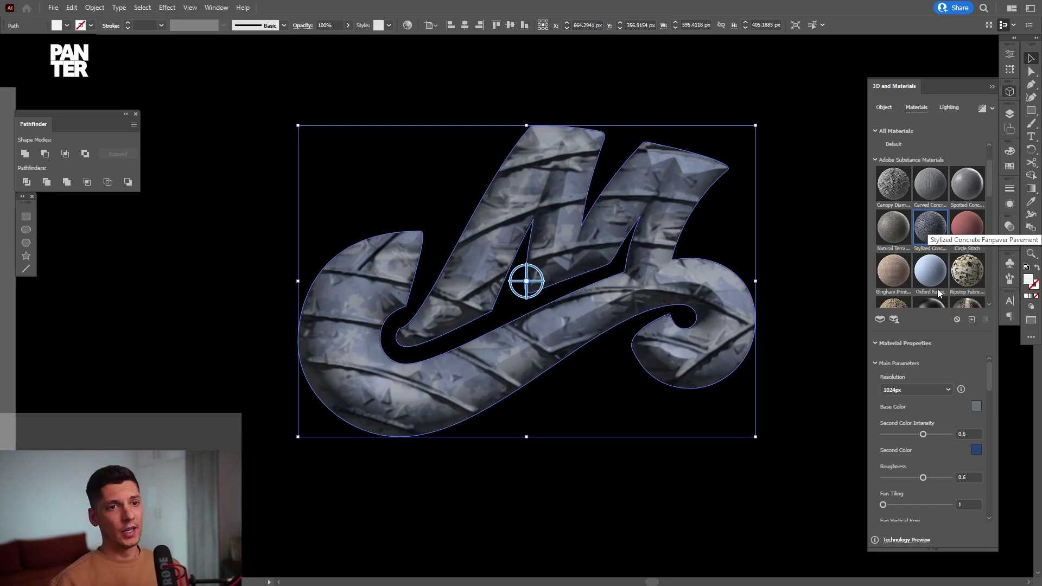
{"action": "left_click_drag", "start_coordinate": [988, 380], "coordinate": [991, 469]}
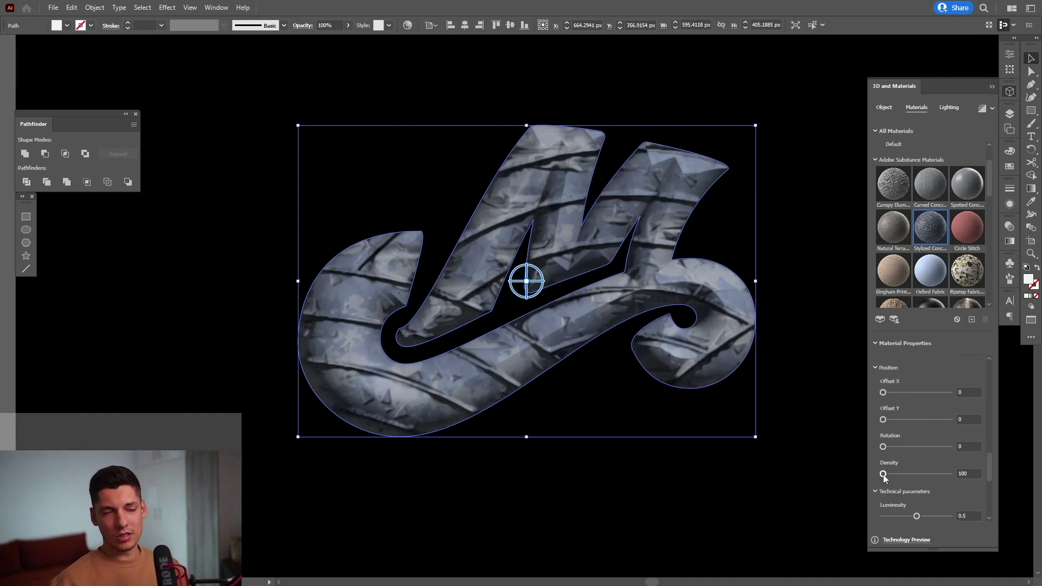
{"action": "left_click_drag", "start_coordinate": [884, 476], "coordinate": [907, 476]}
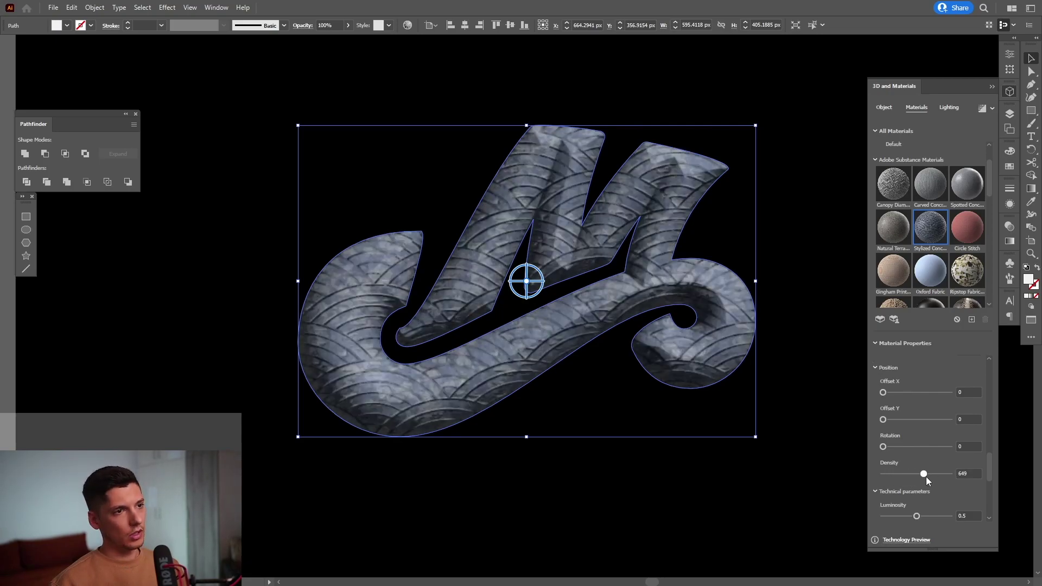
{"action": "left_click_drag", "start_coordinate": [938, 478], "coordinate": [938, 478]}
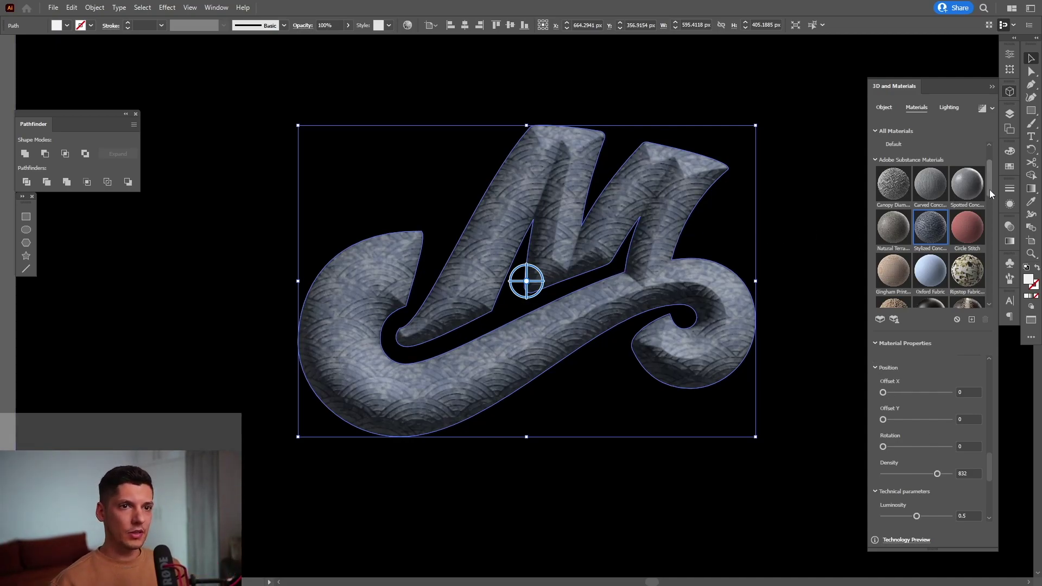
Try Copper Foil, then give the M the Calacatta Marble material
{"action": "left_click_drag", "start_coordinate": [988, 190], "coordinate": [991, 232]}
{"action": "left_click", "coordinate": [925, 247]}
{"action": "scroll", "coordinate": [955, 248], "scroll_direction": "down", "scroll_amount": 2}
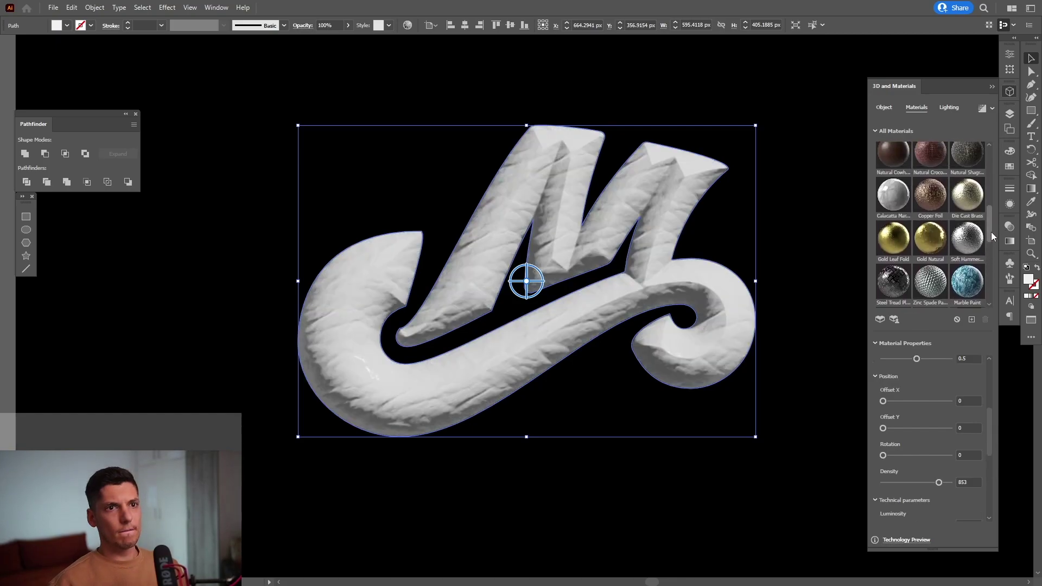
{"action": "left_click", "coordinate": [892, 200]}
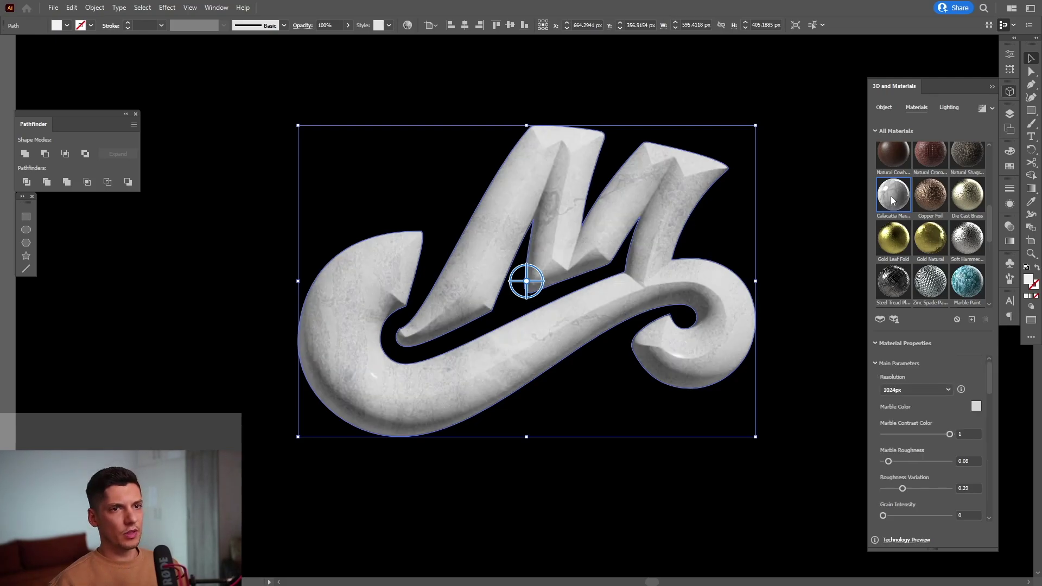
{"action": "scroll", "coordinate": [599, 175], "scroll_direction": "right", "scroll_amount": 2}
{"action": "scroll", "coordinate": [599, 175], "scroll_direction": "up", "scroll_amount": 1}
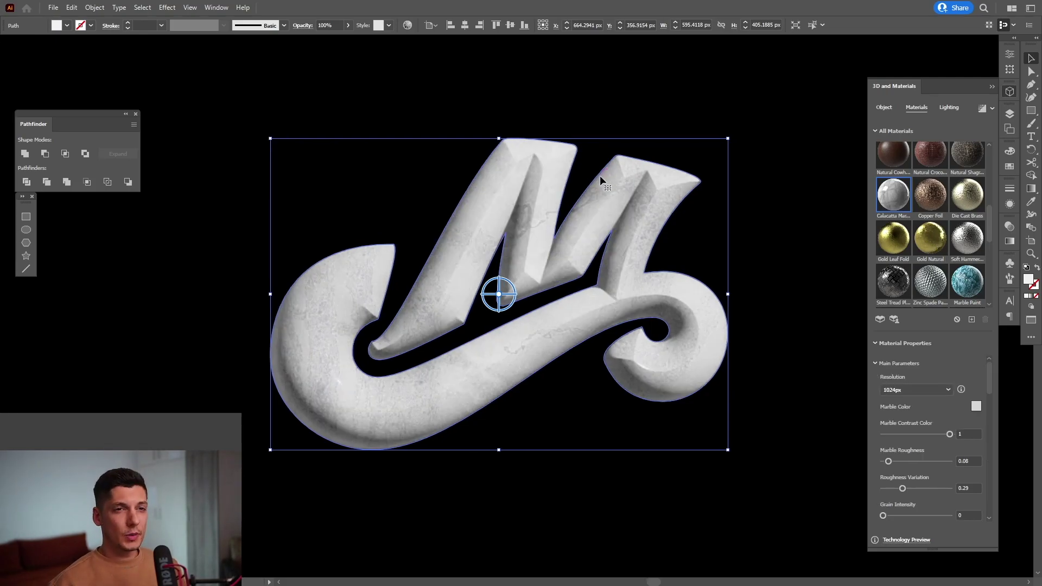
Compare the Diffuse, Top Left and Right lighting presets, keep Standard, and swing the light's rotation
{"action": "left_click", "coordinate": [950, 108]}
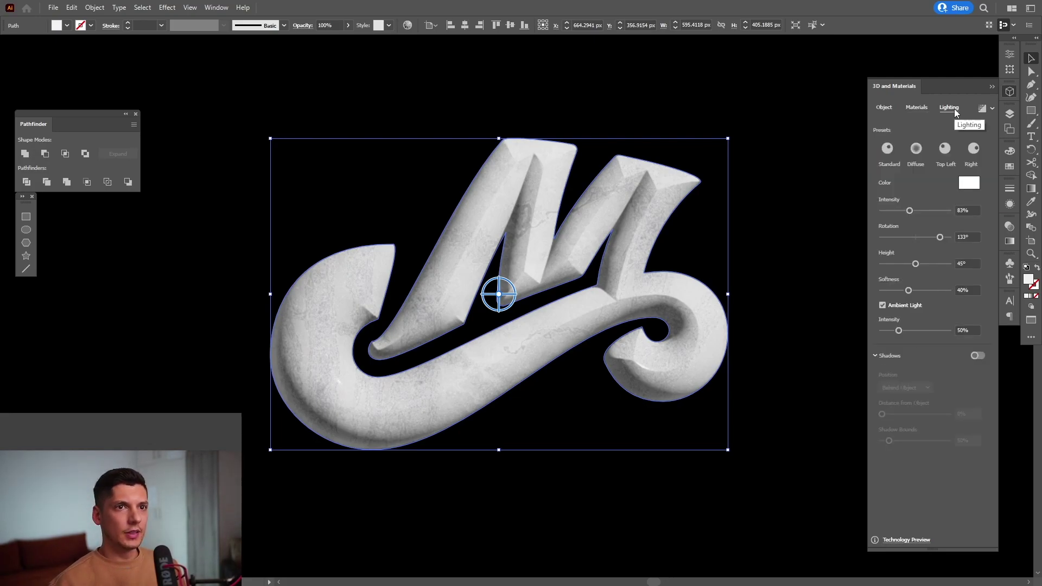
{"action": "left_click", "coordinate": [888, 148]}
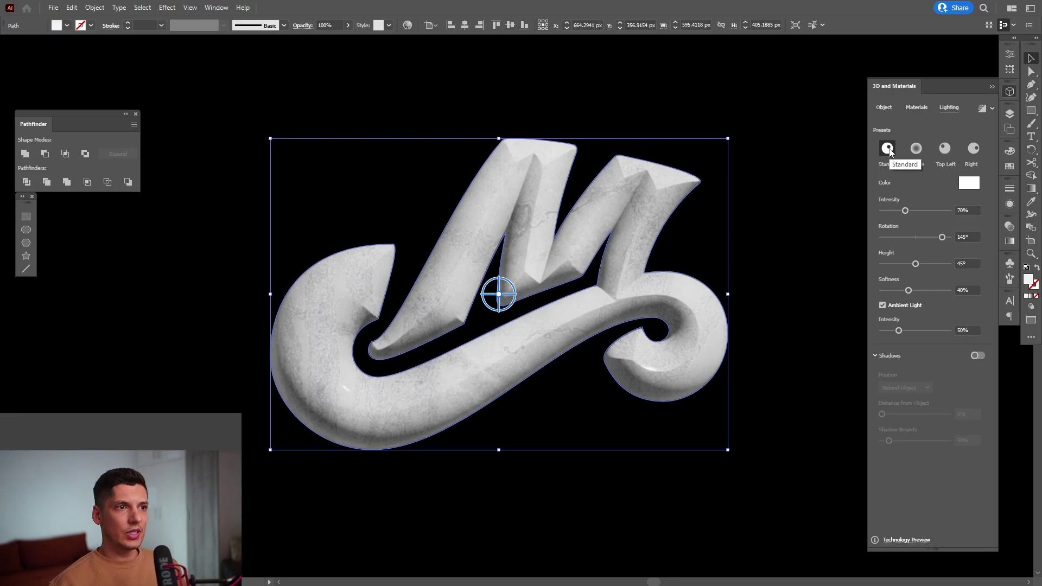
{"action": "left_click", "coordinate": [916, 149]}
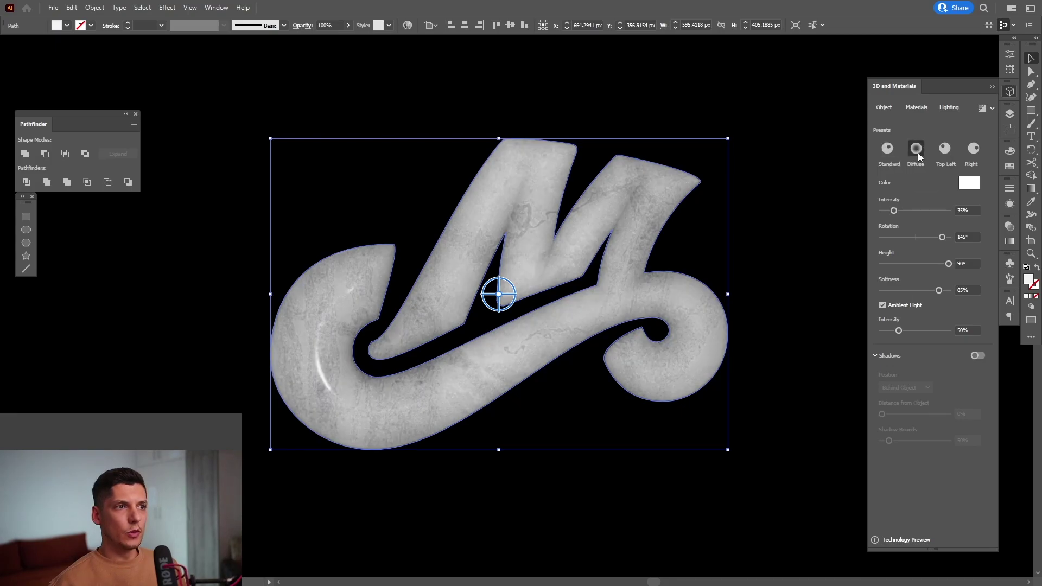
{"action": "left_click", "coordinate": [945, 149]}
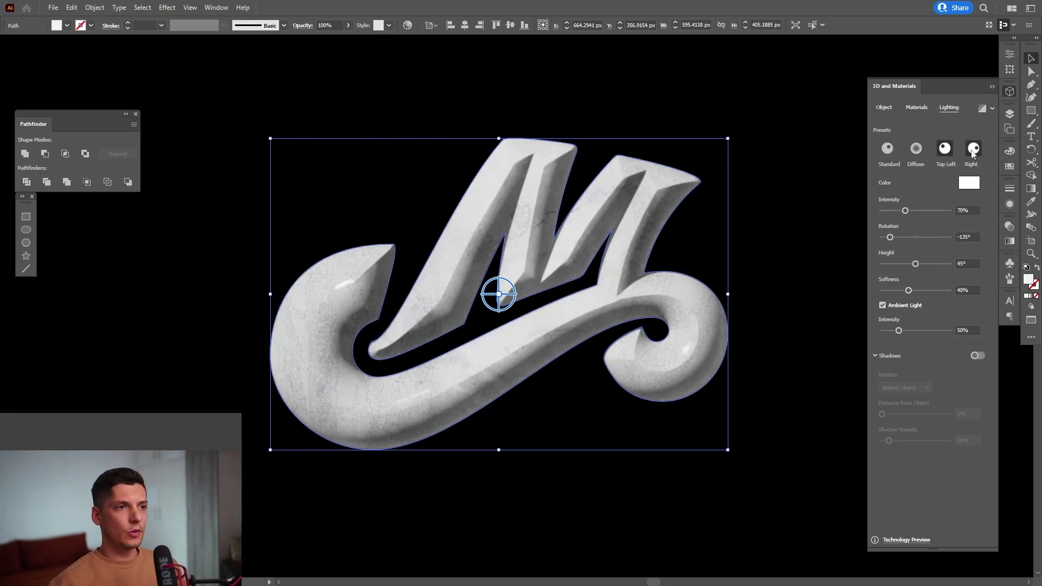
{"action": "left_click", "coordinate": [973, 152]}
{"action": "left_click", "coordinate": [888, 149]}
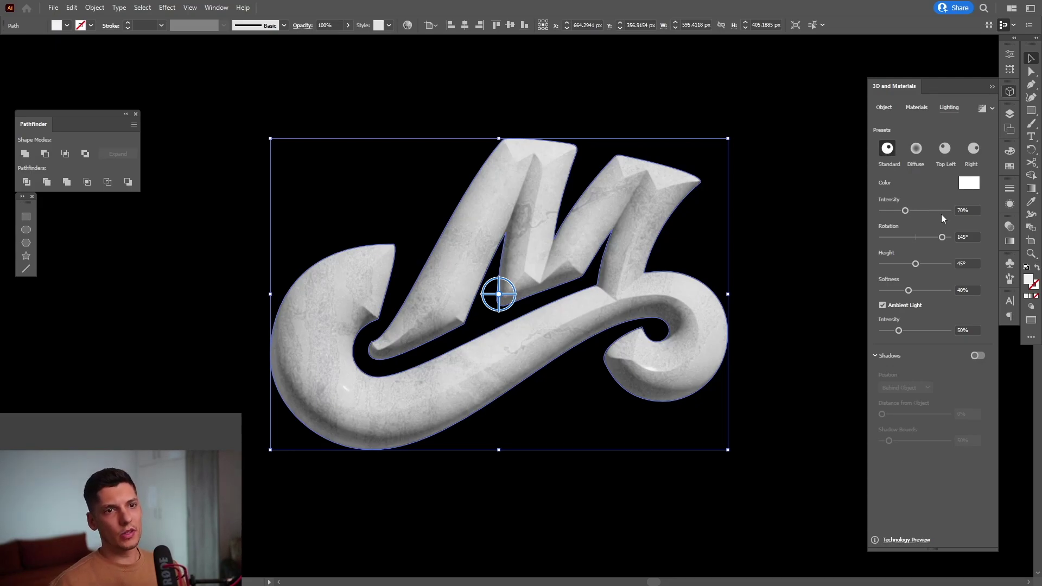
{"action": "mouse_move", "coordinate": [942, 238]}
{"action": "left_mouse_down"}
{"action": "mouse_move", "coordinate": [890, 239]}
{"action": "mouse_move", "coordinate": [940, 239]}
{"action": "mouse_move", "coordinate": [906, 239]}
{"action": "mouse_move", "coordinate": [928, 242]}
{"action": "left_mouse_up"}
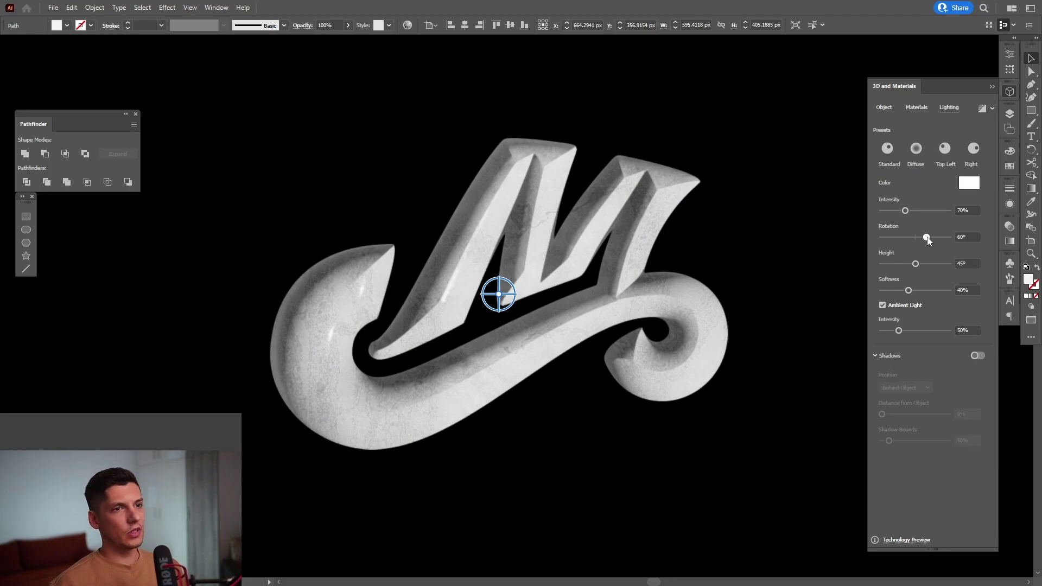
Change the 3D light colour to orange (f2a60f)
{"action": "left_click", "coordinate": [970, 185]}
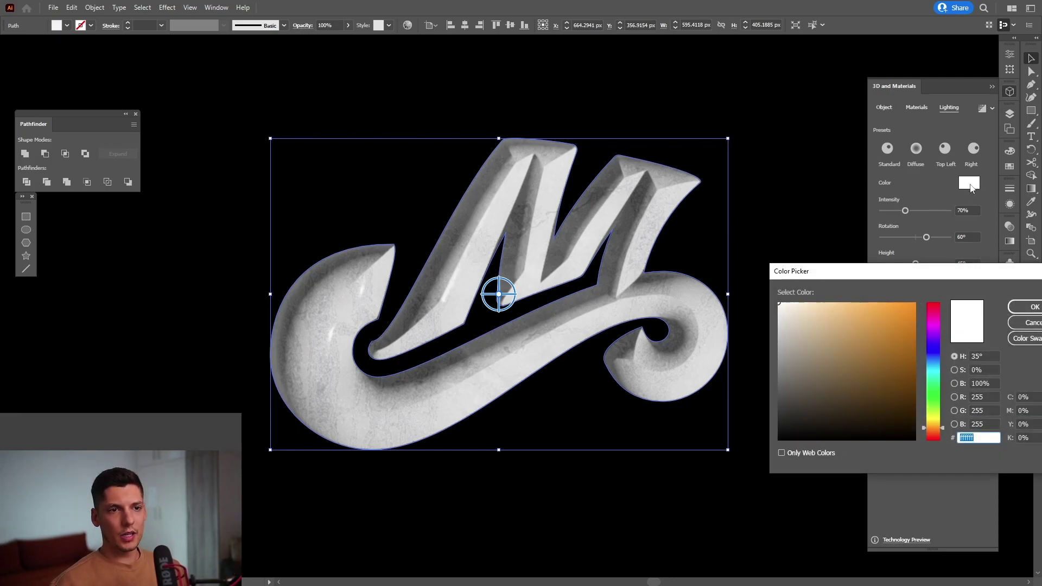
{"action": "left_click_drag", "start_coordinate": [900, 327], "coordinate": [908, 309]}
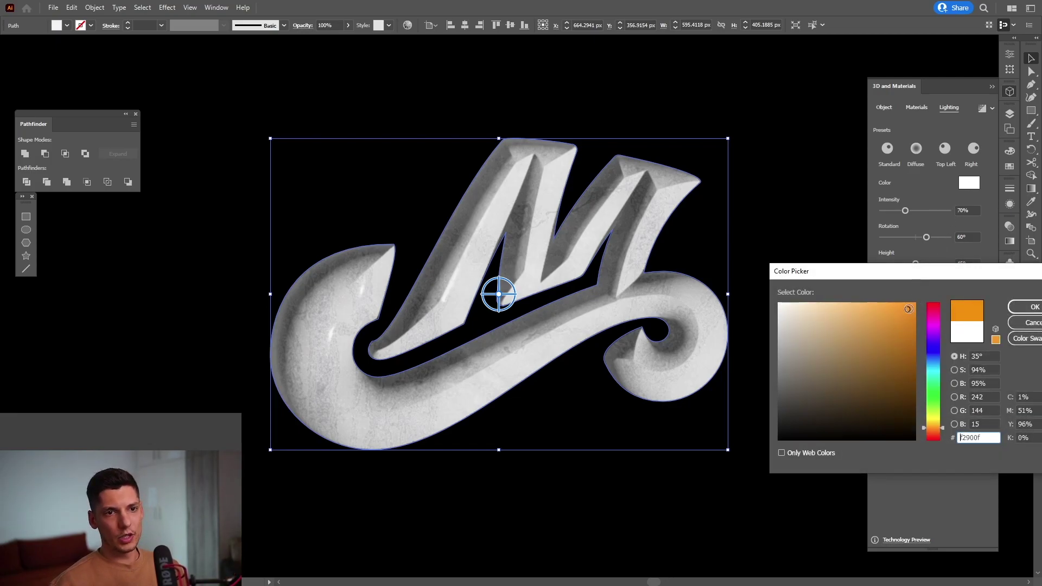
{"action": "left_click", "coordinate": [933, 424]}
{"action": "left_click", "coordinate": [934, 425]}
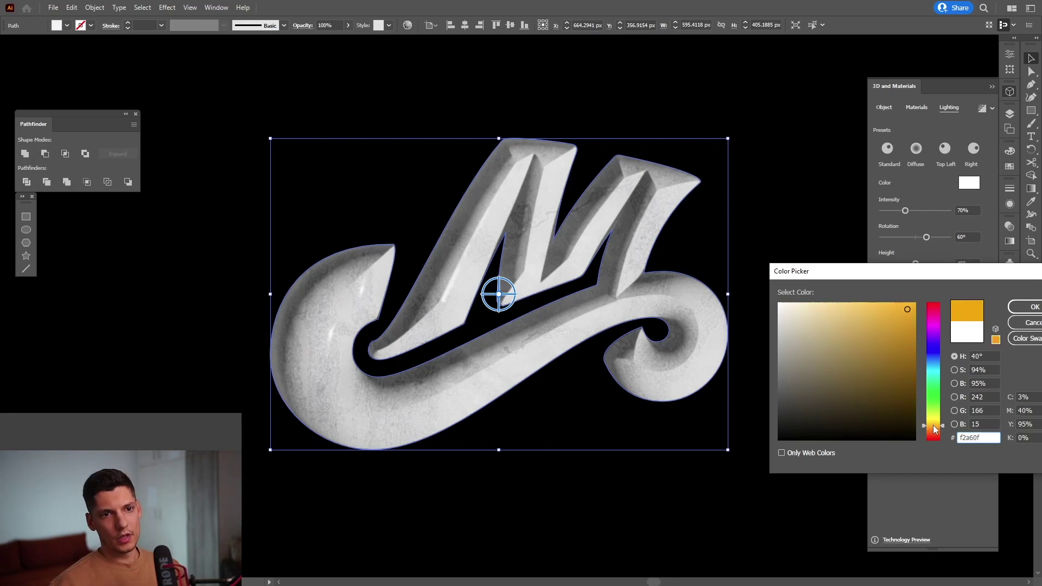
{"action": "left_click", "coordinate": [1029, 310]}
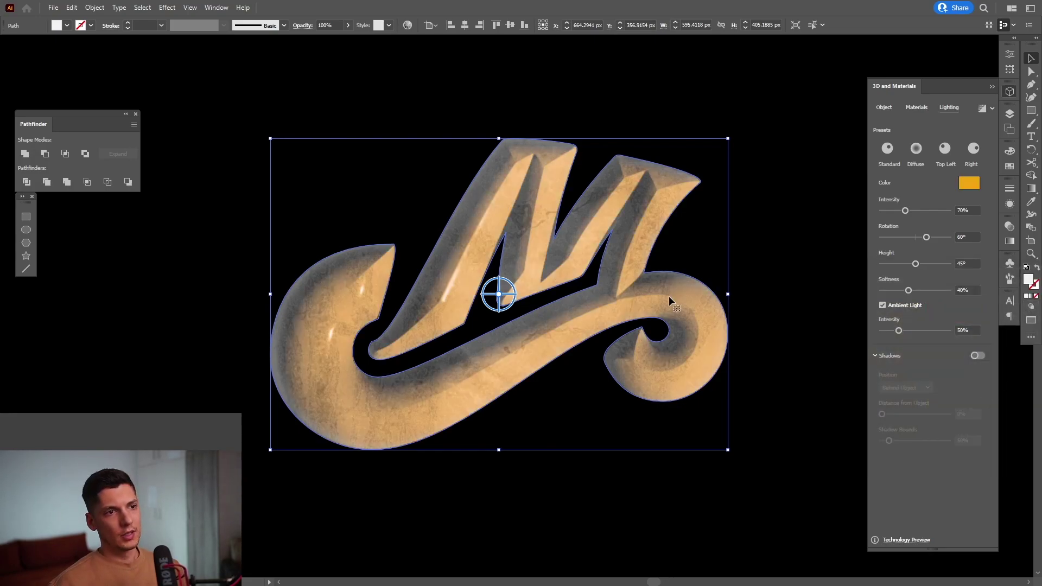
Paste a copy of the 3D M in front, exactly over the original
{"action": "key", "text": "ctrl"}
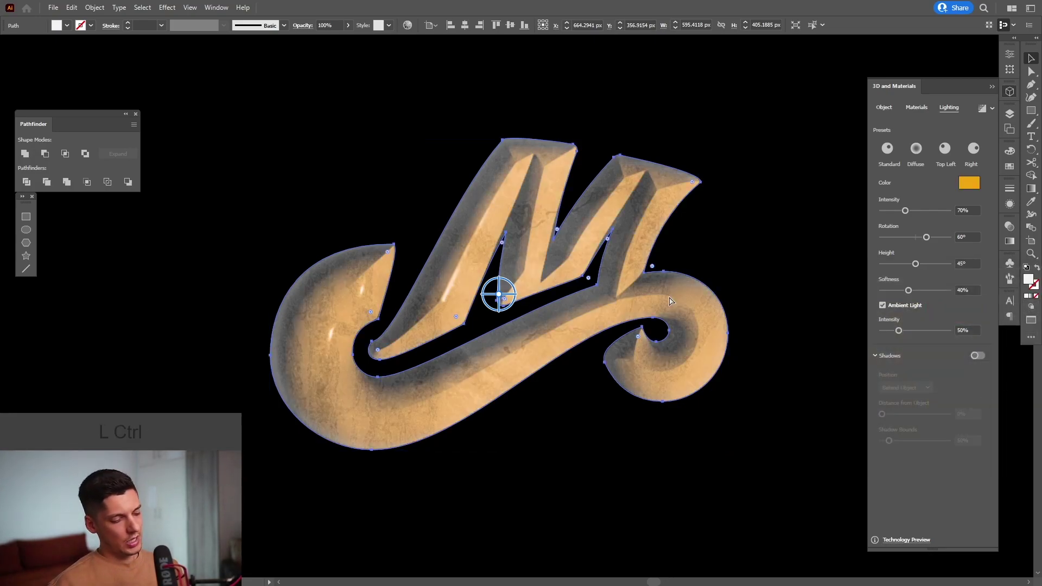
{"action": "left_click", "coordinate": [74, 9]}
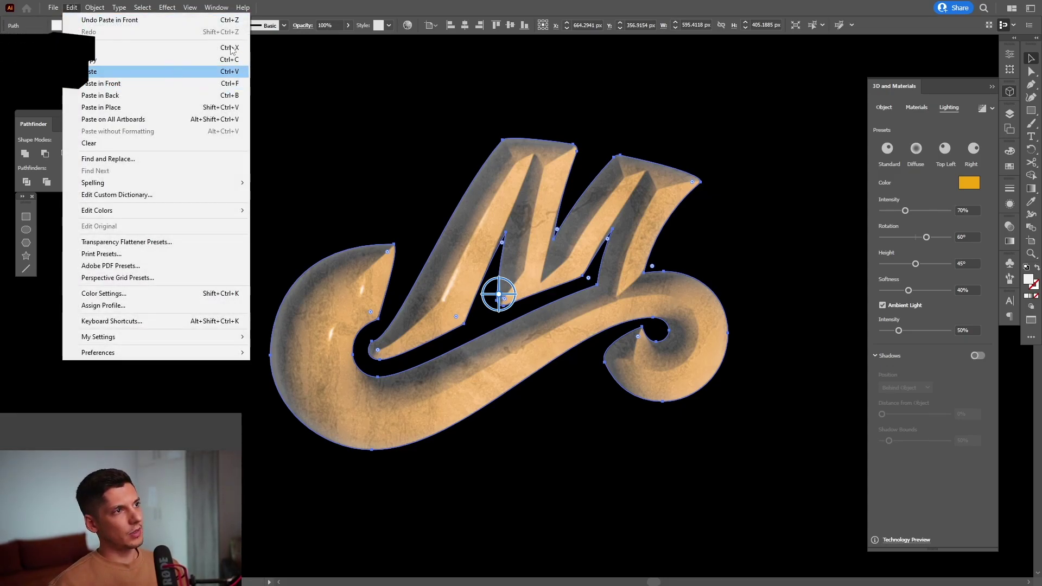
{"action": "left_click", "coordinate": [101, 83]}
{"action": "left_click_drag", "start_coordinate": [533, 152], "coordinate": [626, 127]}
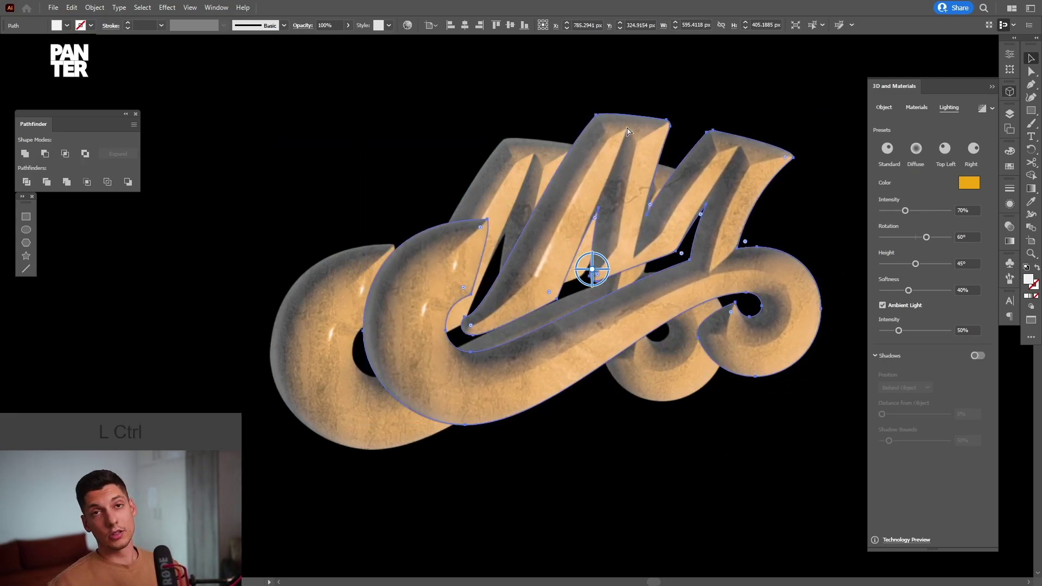
{"action": "key", "text": "ctrl+z"}
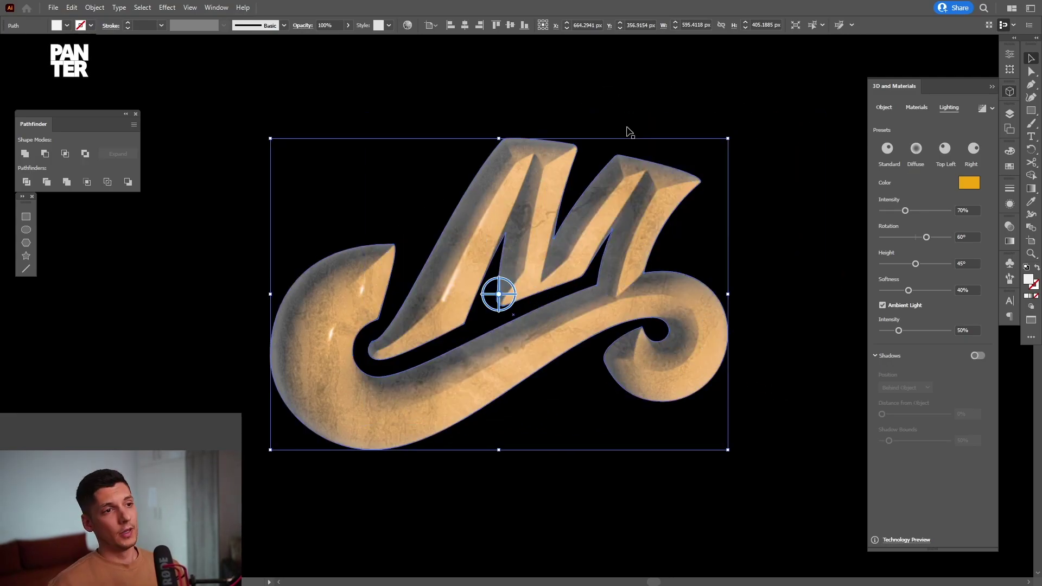
Change the copy's light colour to cyan (11c5ef)
{"action": "left_click", "coordinate": [967, 186]}
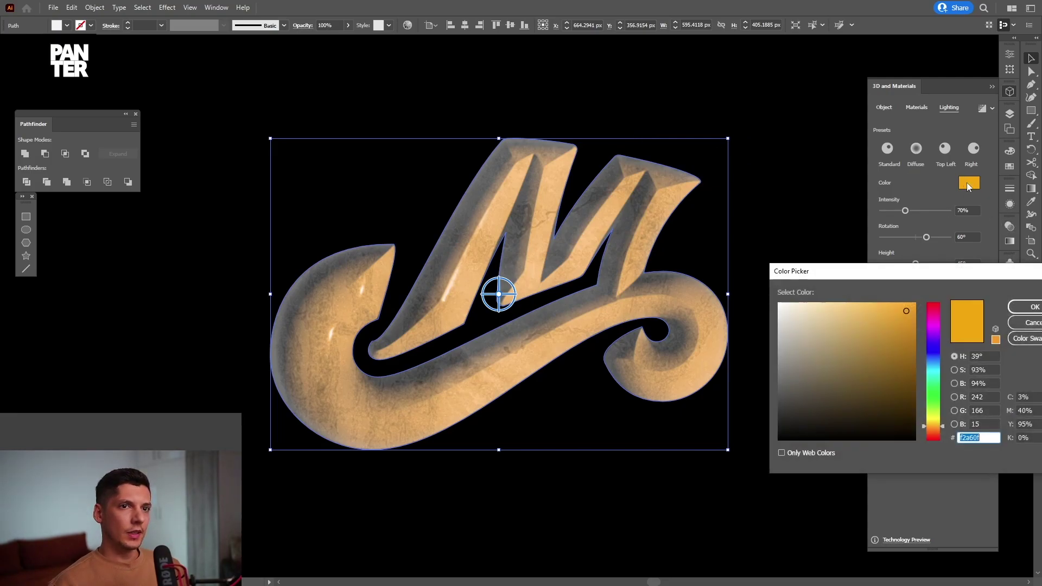
{"action": "left_click", "coordinate": [936, 368]}
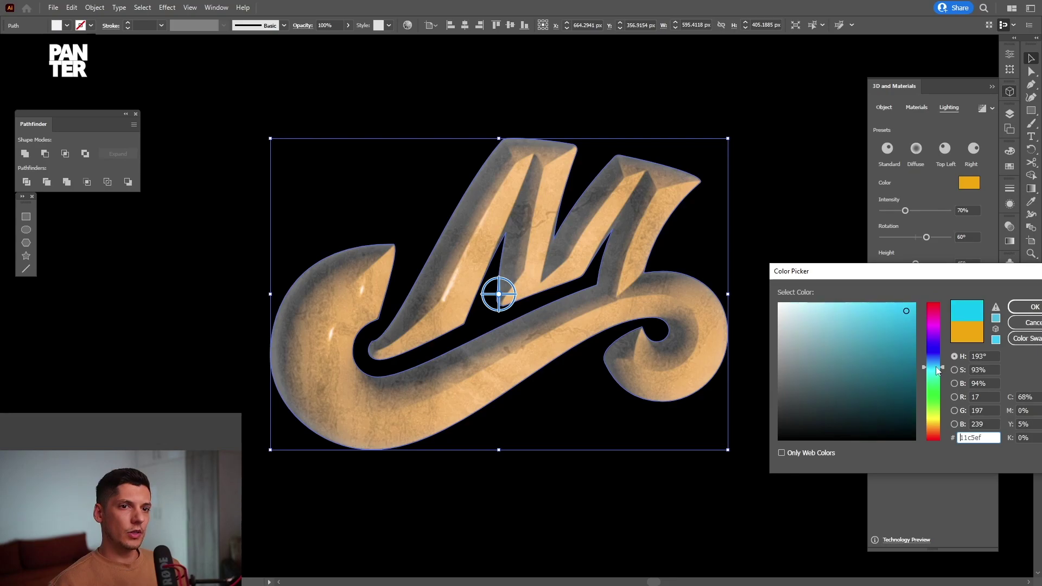
{"action": "left_click", "coordinate": [1031, 308]}
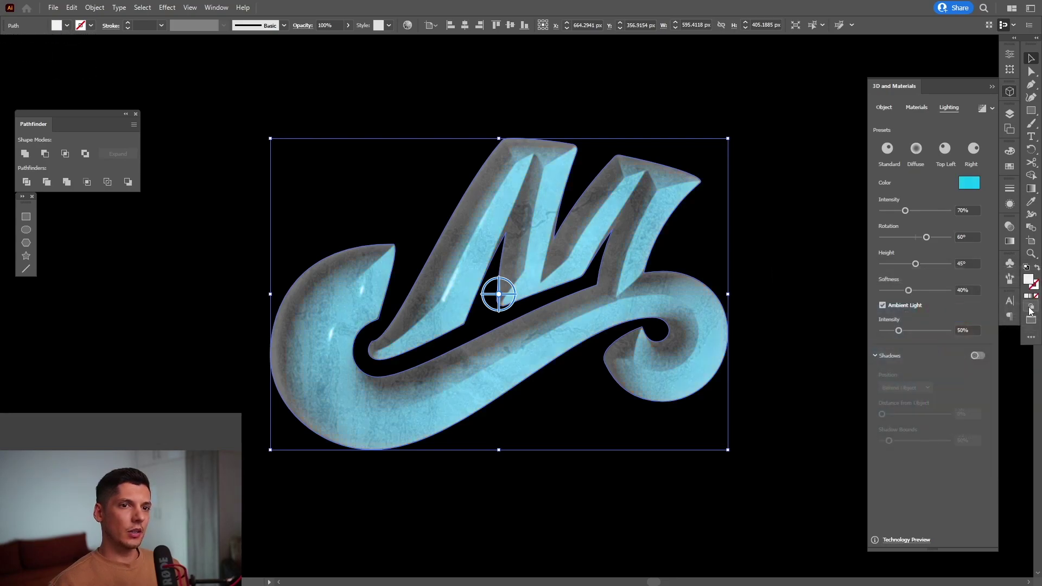
{"action": "left_click", "coordinate": [1010, 92]}
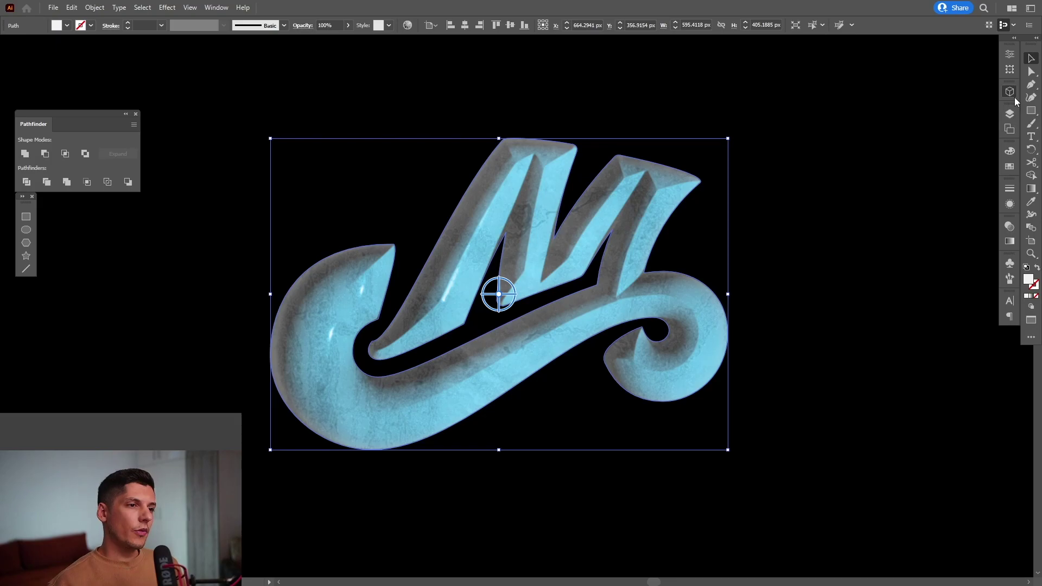
Set the top M's blend mode to Difference and rotate its cyan light to 180°
{"action": "left_click", "coordinate": [1008, 226]}
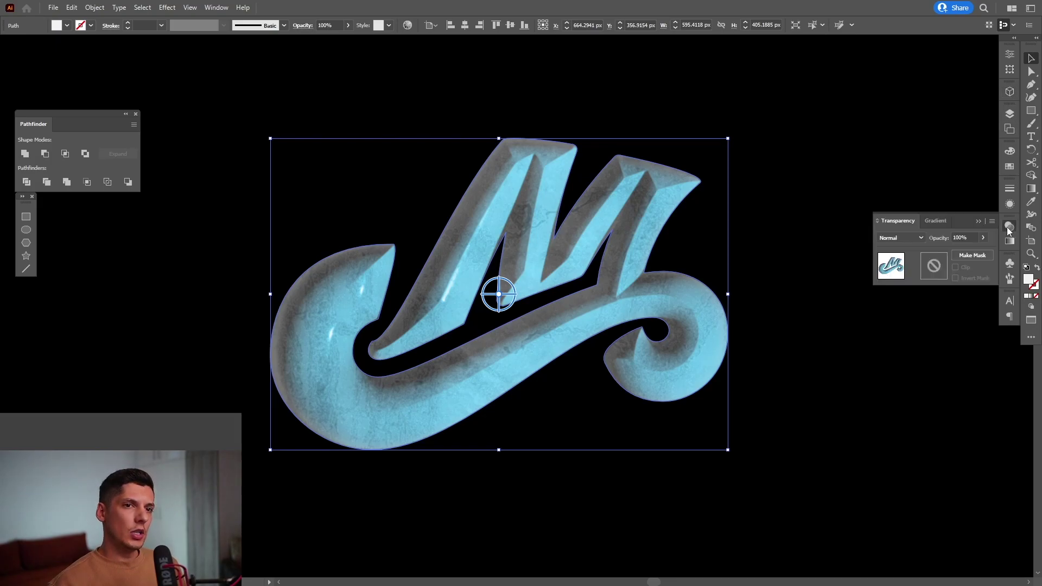
{"action": "left_click", "coordinate": [904, 238]}
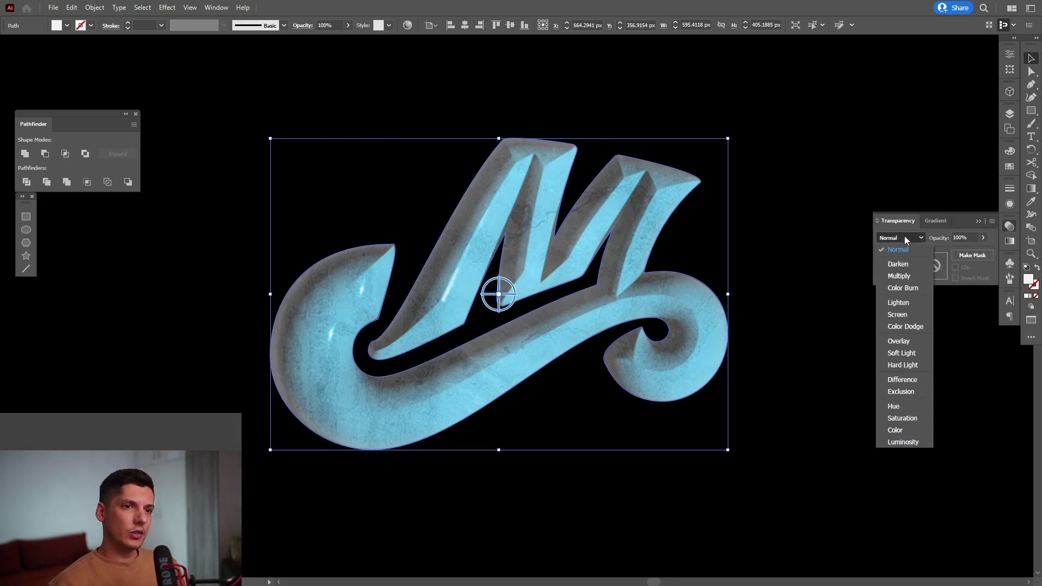
{"action": "left_click", "coordinate": [916, 380]}
{"action": "left_click", "coordinate": [1010, 92]}
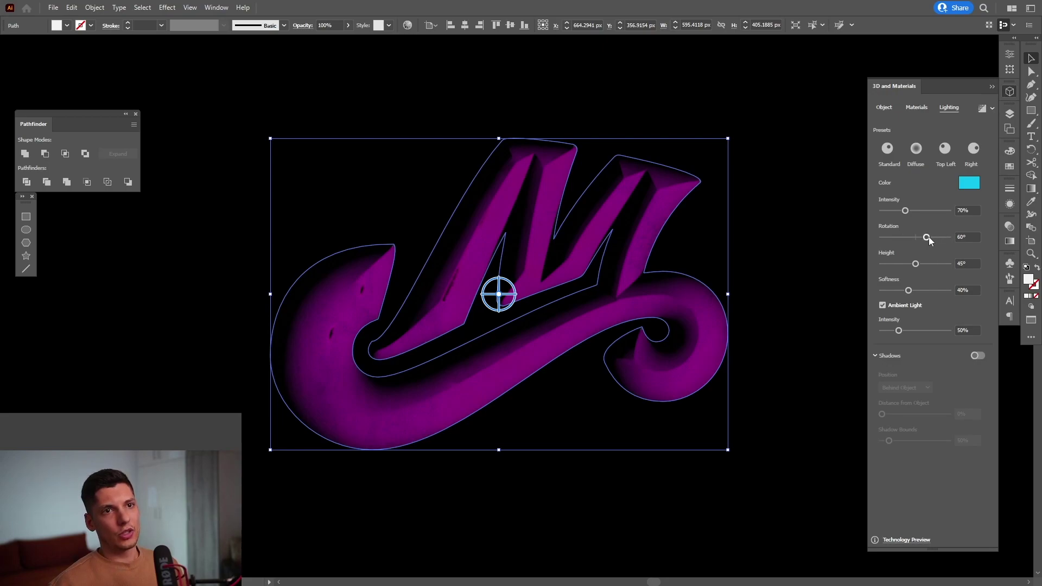
{"action": "left_click_drag", "start_coordinate": [926, 238], "coordinate": [963, 246]}
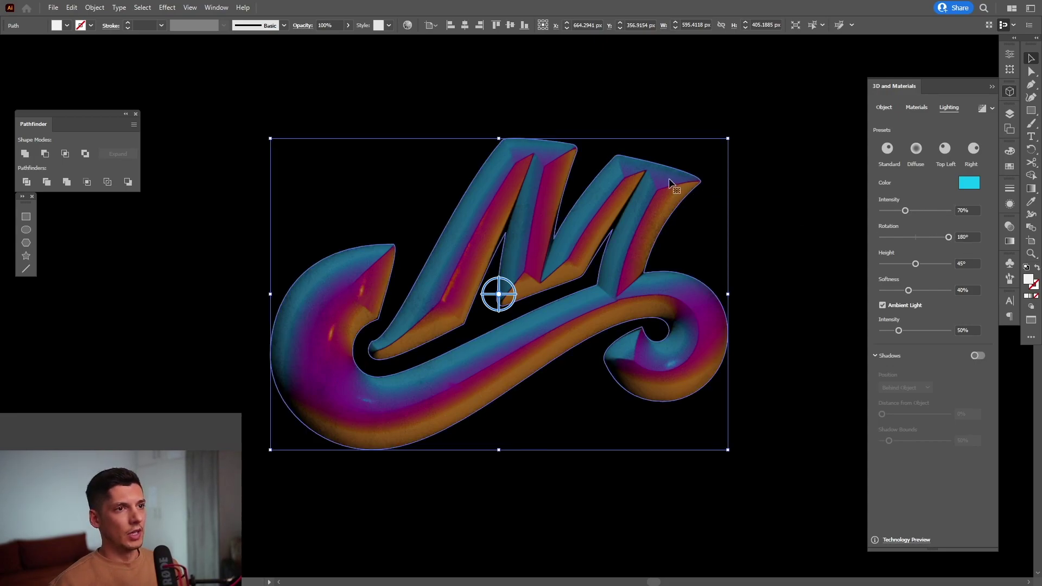
Copy the M again and change its light to yellow, rotated to 154°
{"action": "key", "text": "ctrl"}
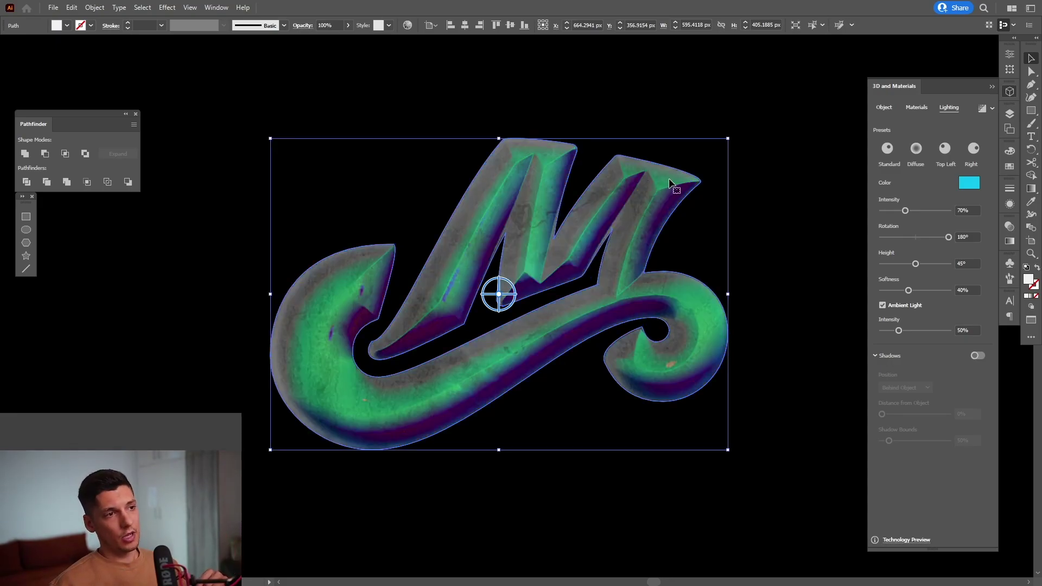
{"action": "left_click", "coordinate": [971, 186]}
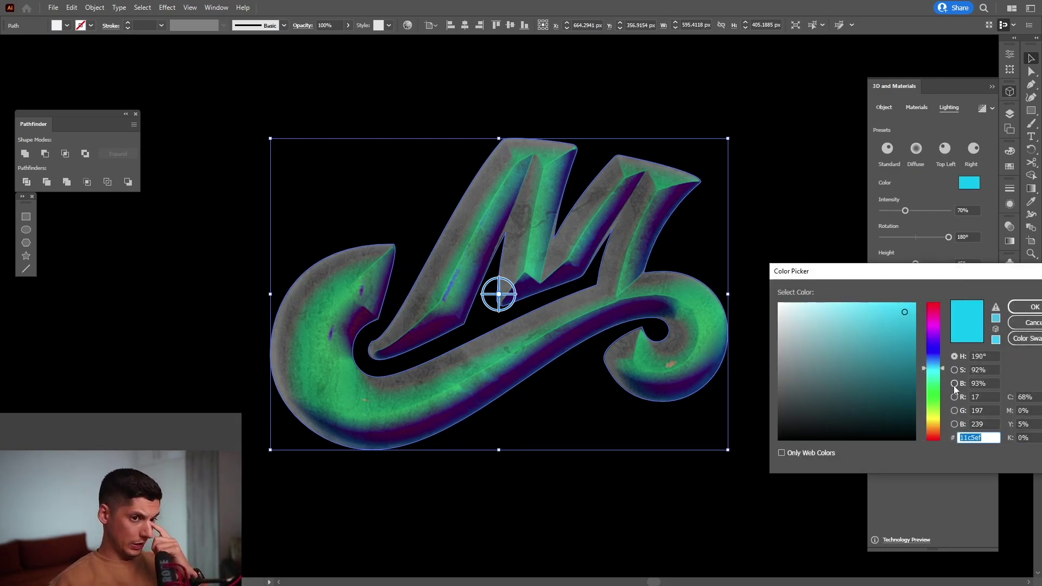
{"action": "left_click", "coordinate": [934, 420]}
{"action": "left_click", "coordinate": [1031, 307]}
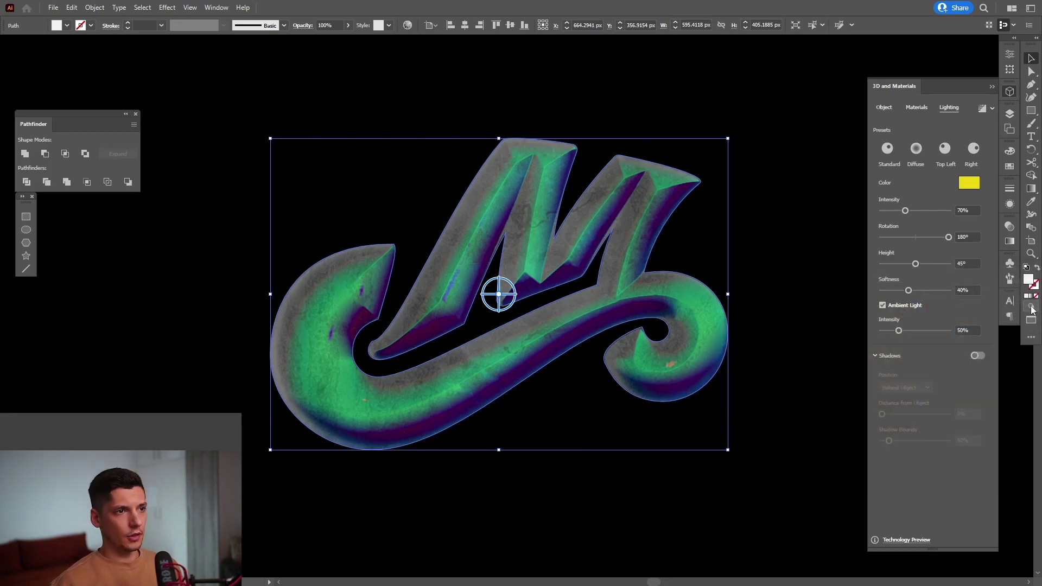
{"action": "left_click_drag", "start_coordinate": [948, 237], "coordinate": [942, 241]}
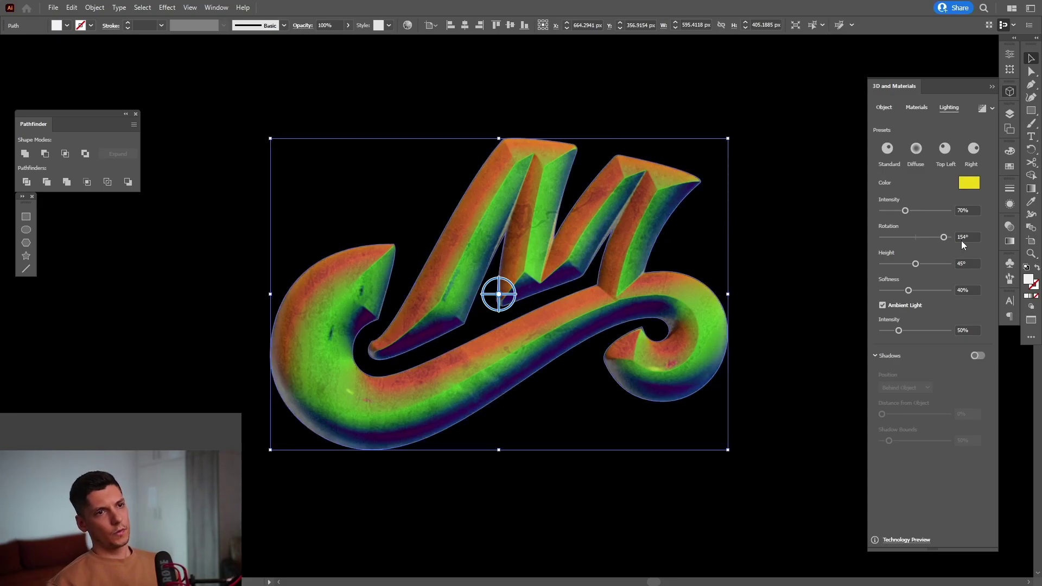
Reselect the top 3D M and rotate its lighting to 116°
{"action": "left_click", "coordinate": [836, 268]}
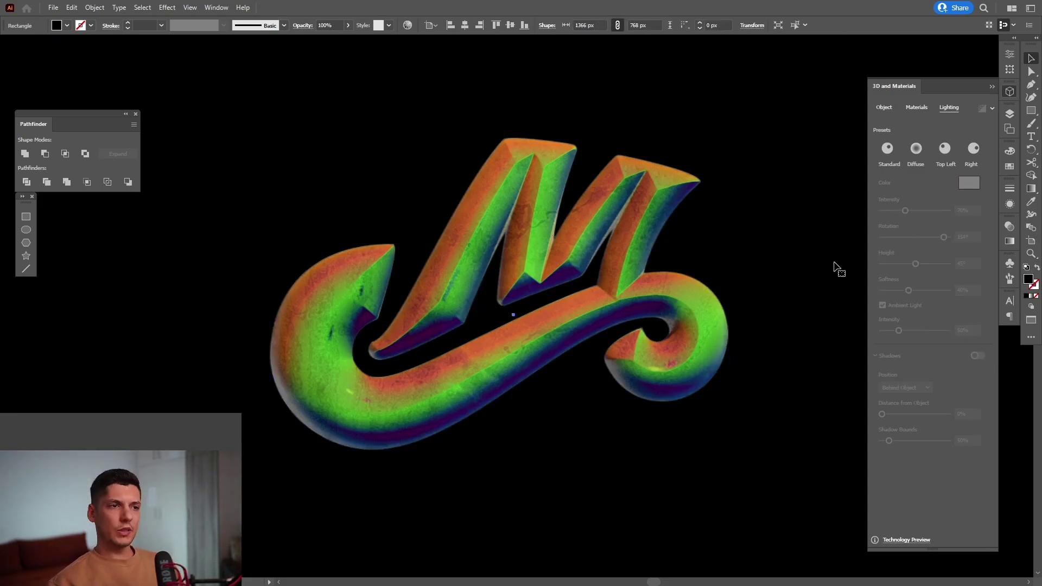
{"action": "left_click", "coordinate": [646, 215]}
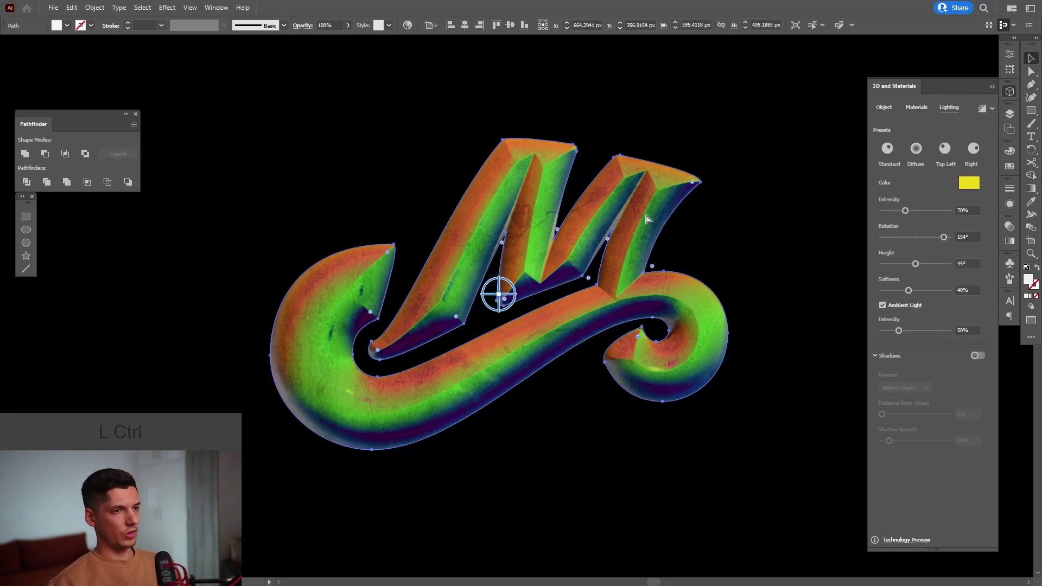
{"action": "left_click", "coordinate": [974, 187]}
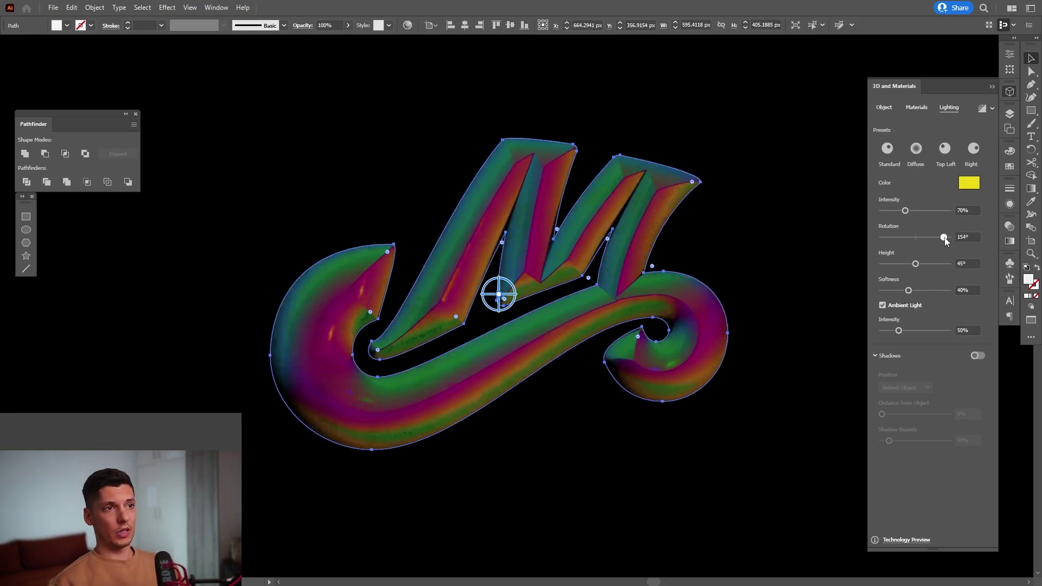
{"action": "left_click_drag", "start_coordinate": [946, 238], "coordinate": [937, 238]}
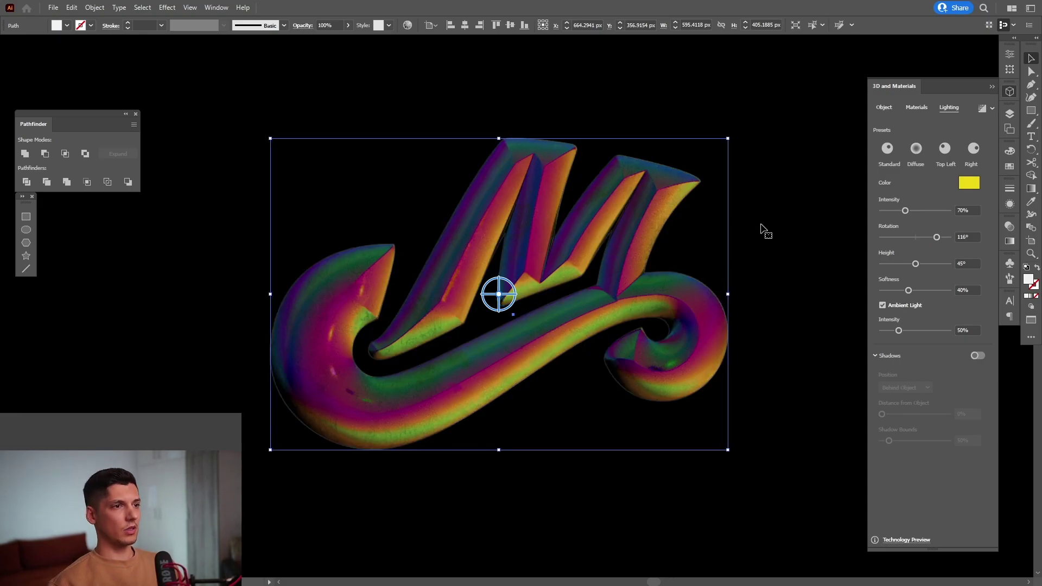
Deselect and zoom in on the artboard to preview the purple, magenta, yellow and green iridescence
{"action": "left_click", "coordinate": [763, 281]}
{"action": "scroll", "coordinate": [763, 277], "scroll_direction": "down", "scroll_amount": 3}
{"action": "left_click_drag", "start_coordinate": [780, 416], "coordinate": [712, 411]}
{"action": "key", "text": "ctrl+shift+a"}
{"action": "key", "text": "ctrl+plus"}
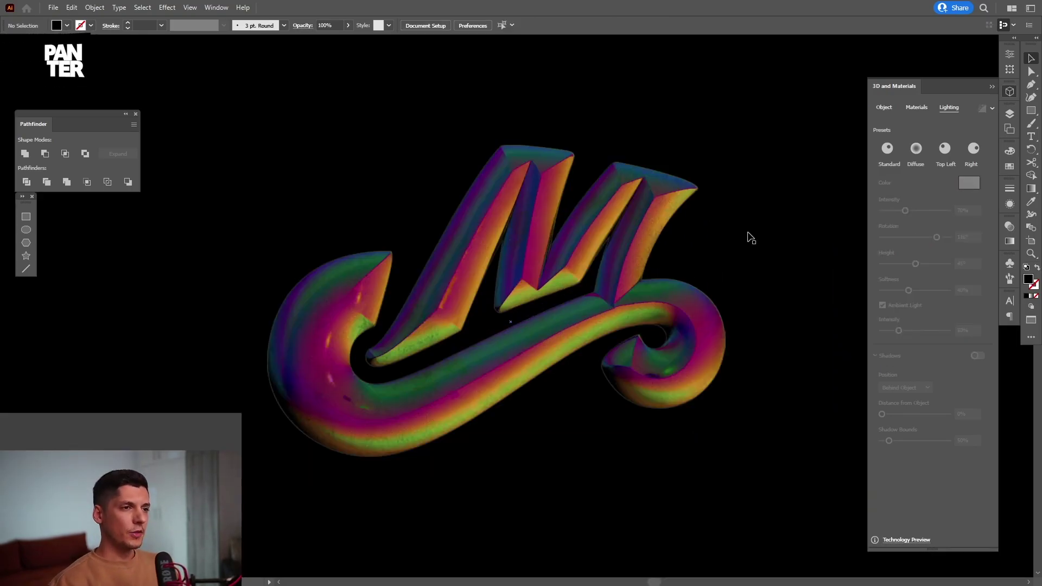